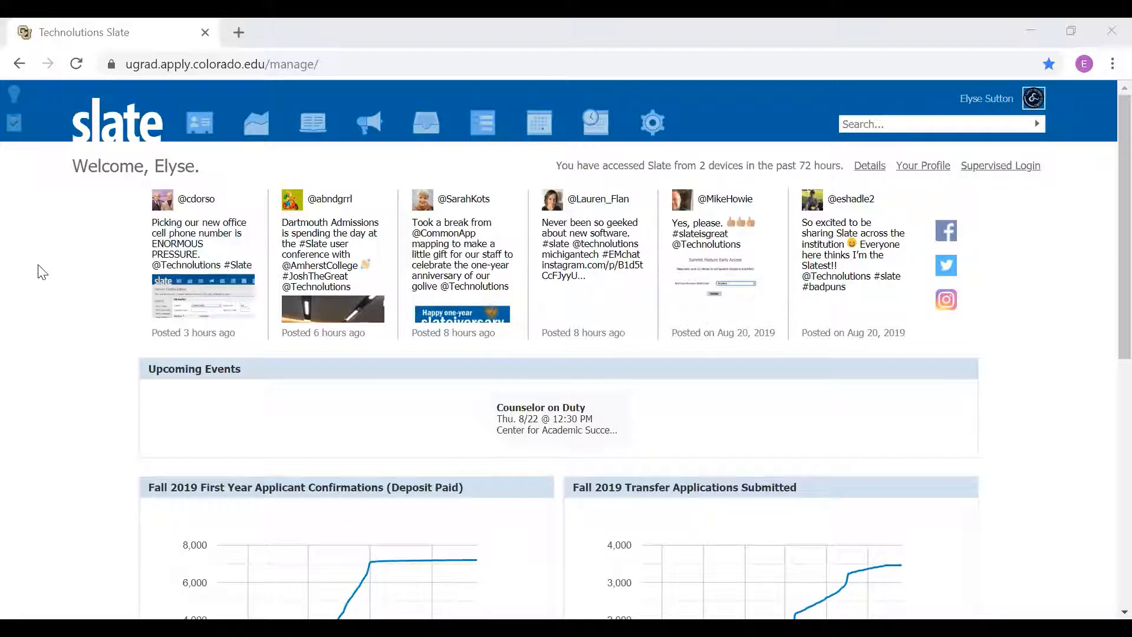
Step: Open the list of trips
mouse_move(542, 124)
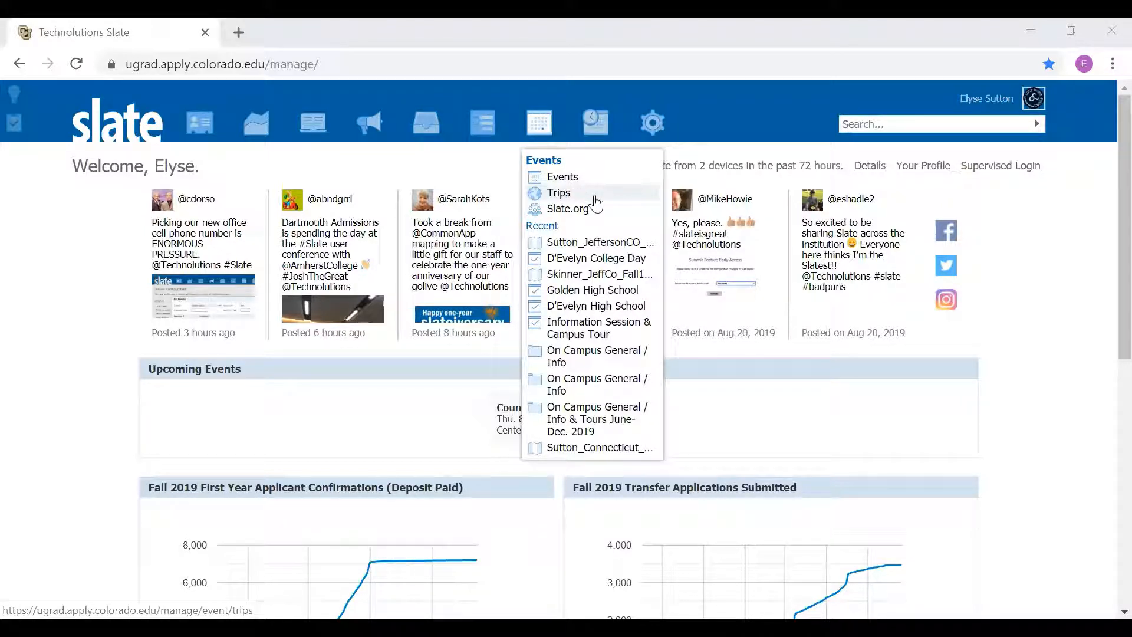
click(594, 198)
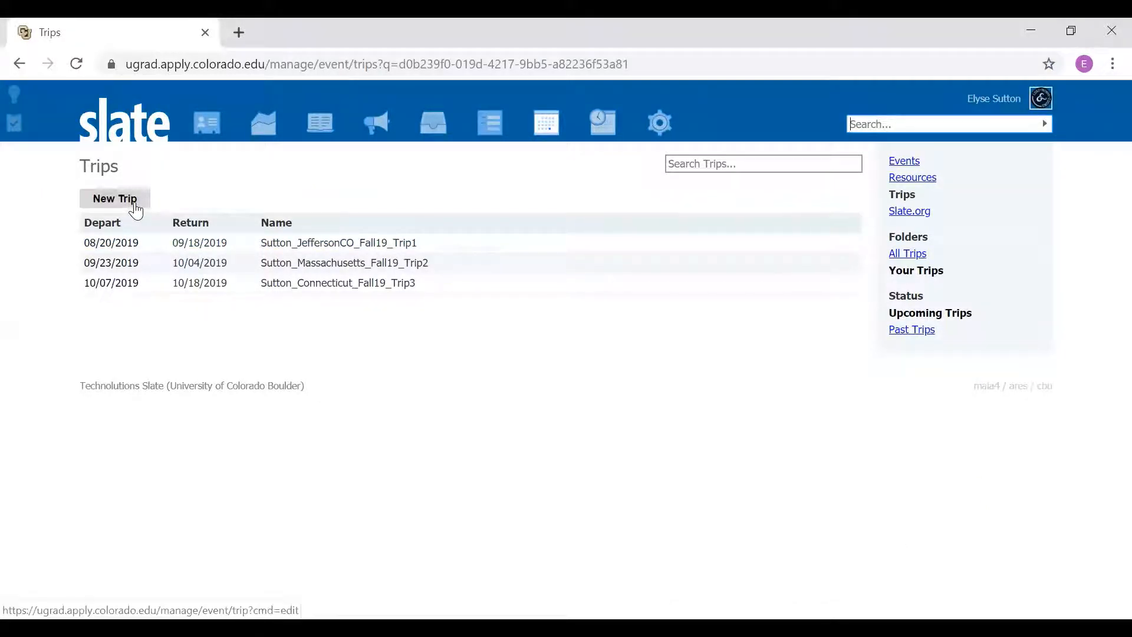
click(136, 210)
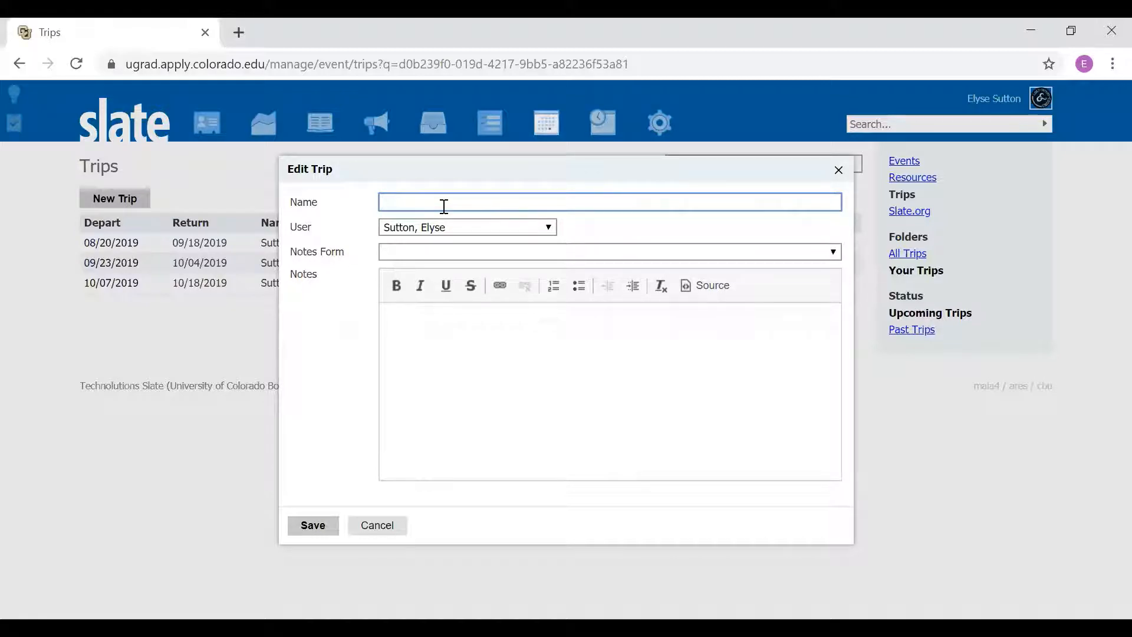
text(Sutton_Jeffco)
text(_Fall20_Trip2)
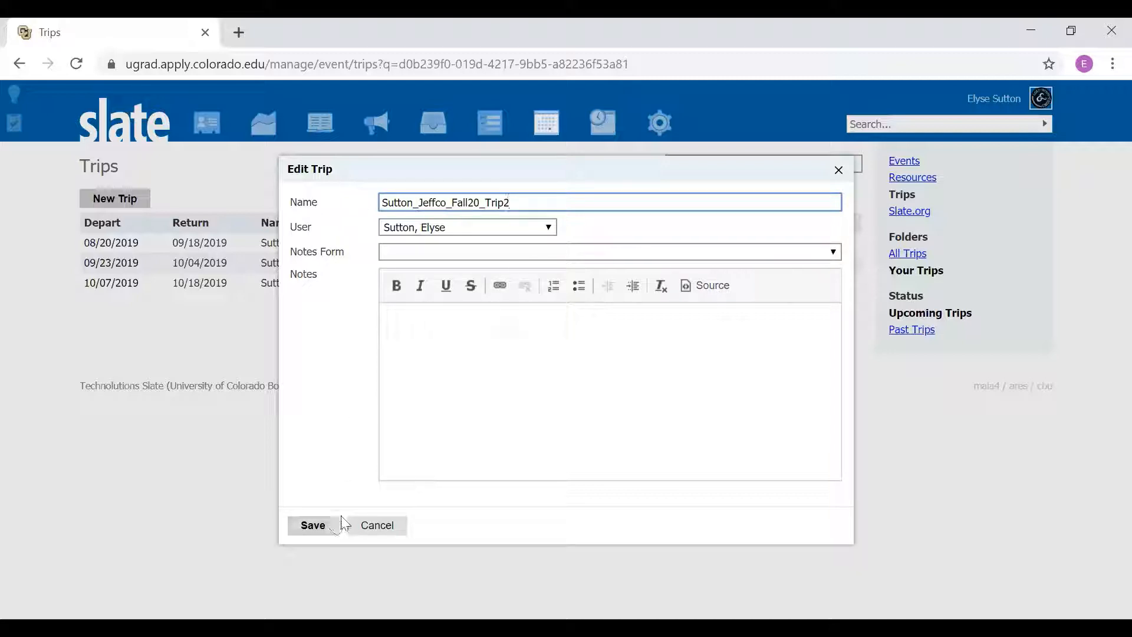
click(387, 534)
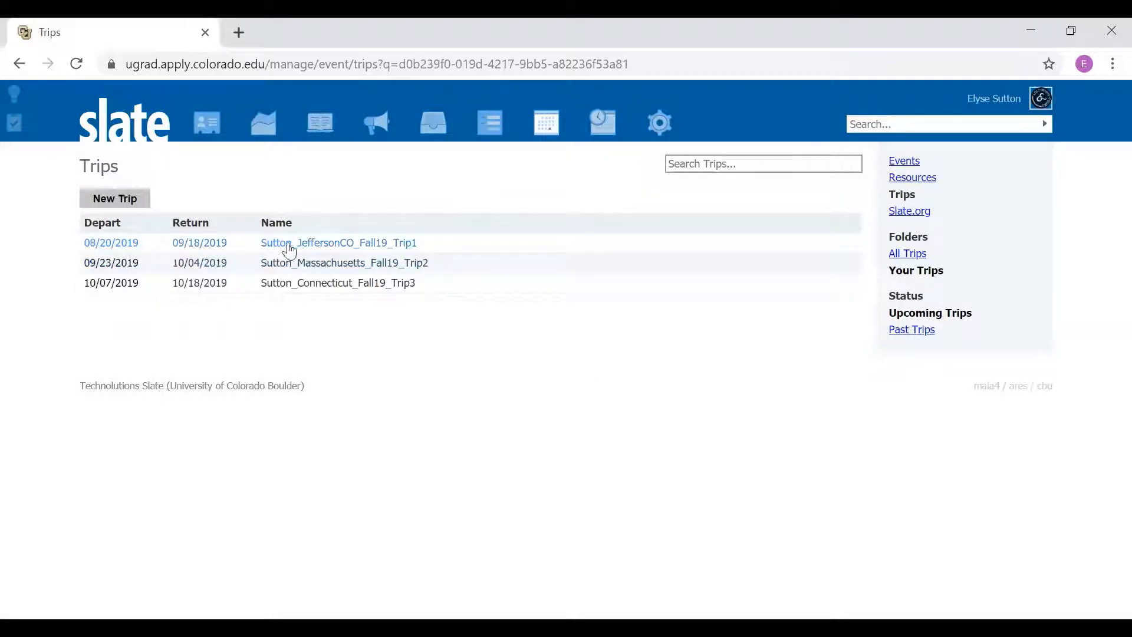
Step: Open the upcoming JeffersonCO Fall19 Trip1 and look over its map and itinerary
click(289, 247)
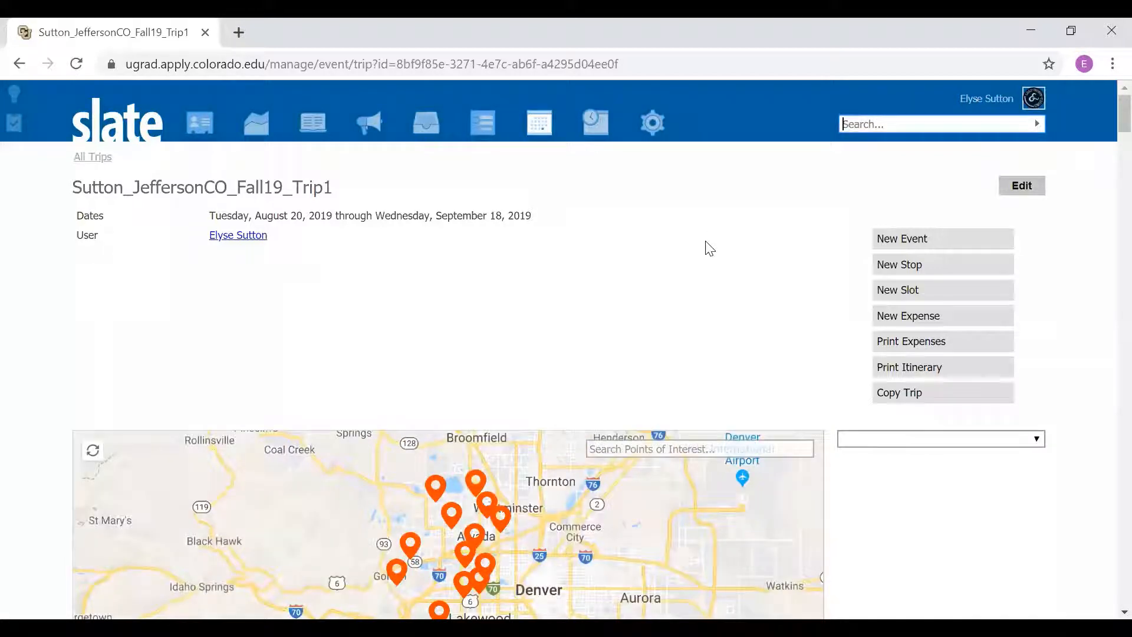
scroll(710, 245, down, 3)
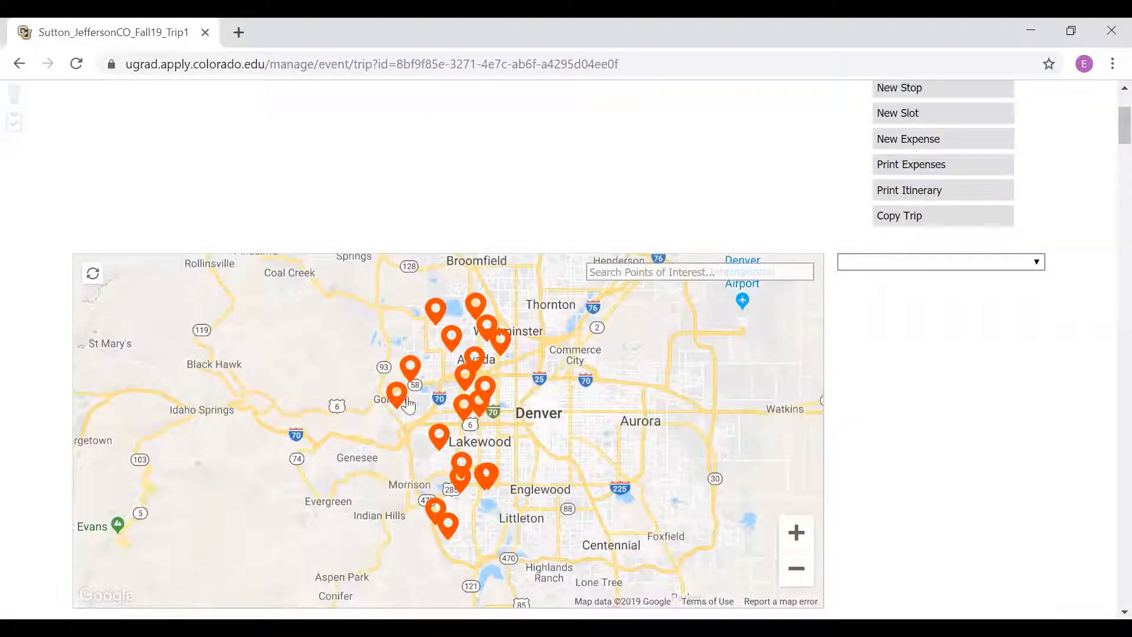
scroll(976, 384, up, 1)
scroll(975, 384, down, 8)
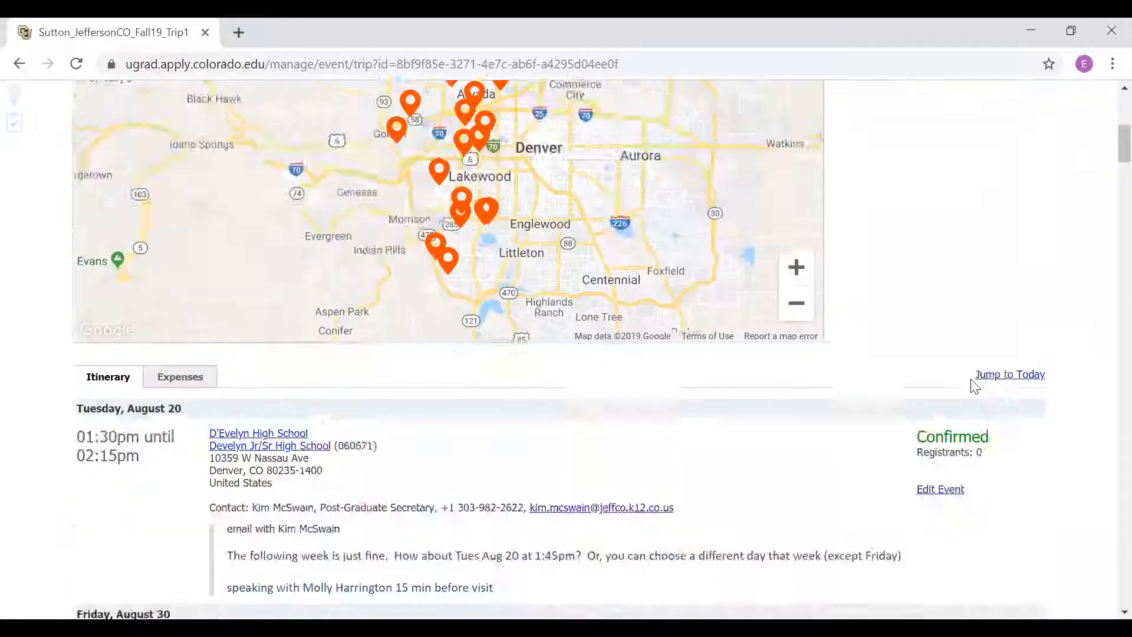
scroll(743, 324, down, 5)
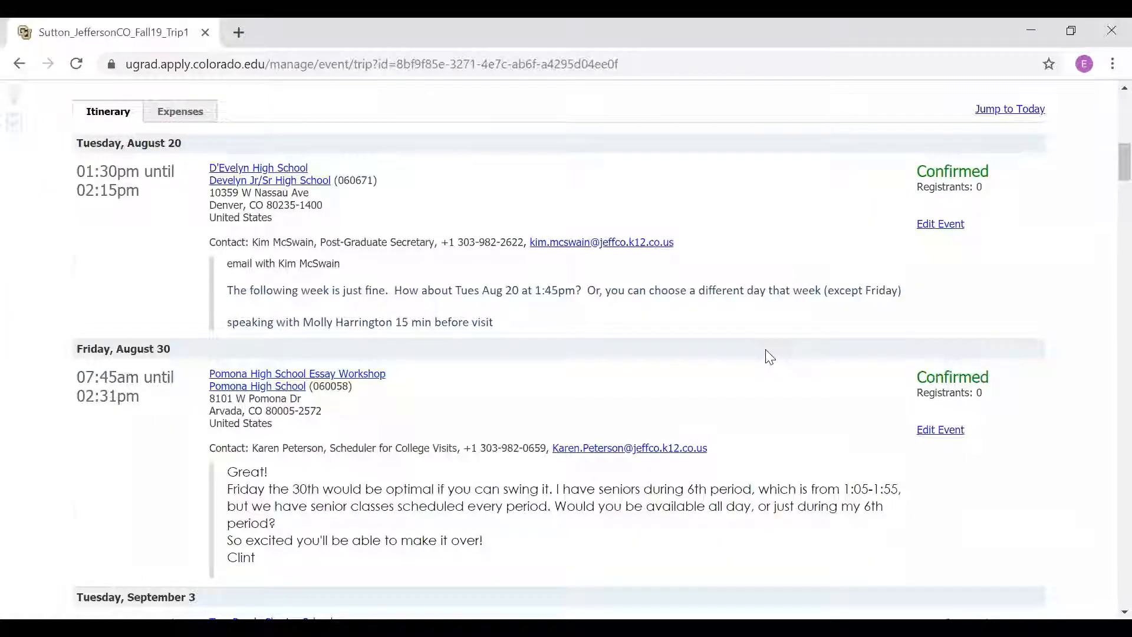
scroll(769, 357, down, 1)
scroll(766, 356, up, 10)
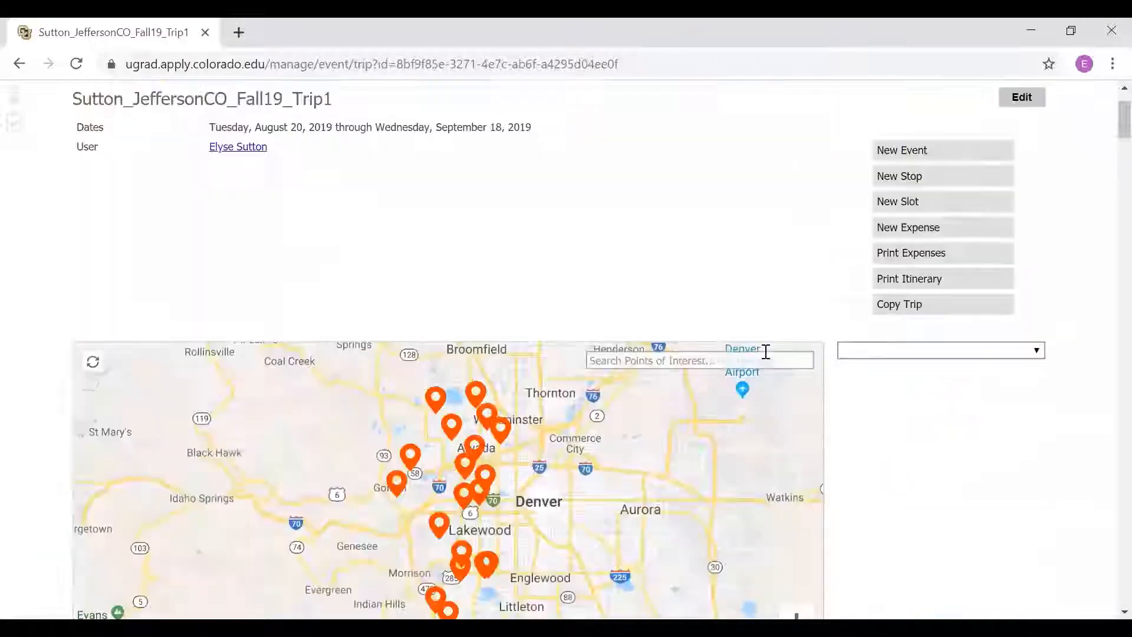
scroll(707, 270, up, 1)
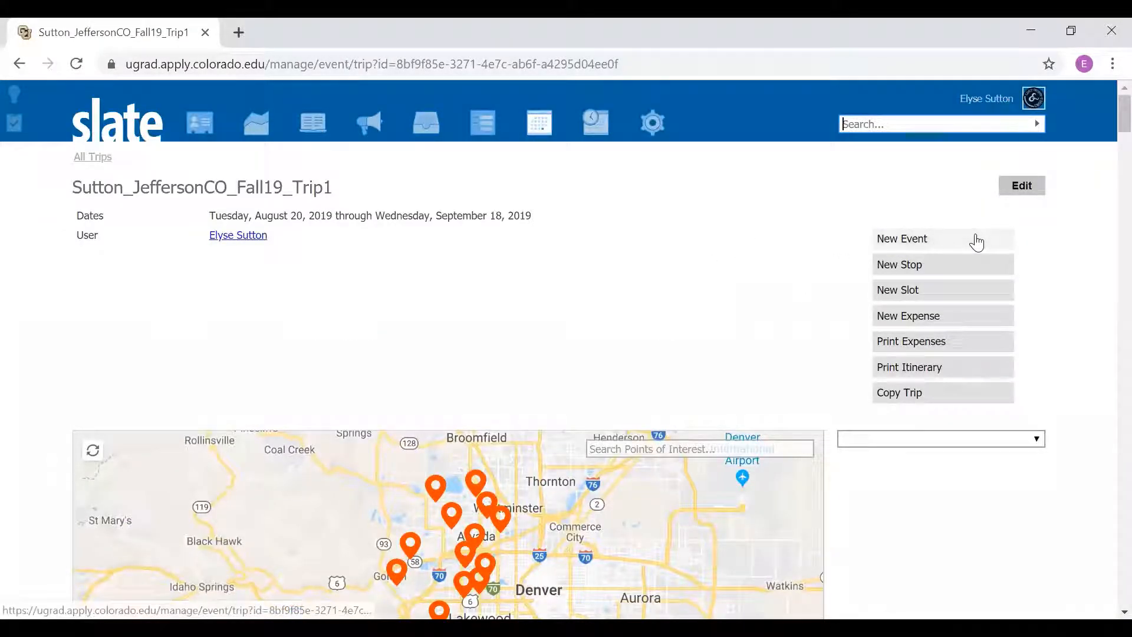
Step: Start a new event in the trip and give it the page title "Amazing School"
click(975, 237)
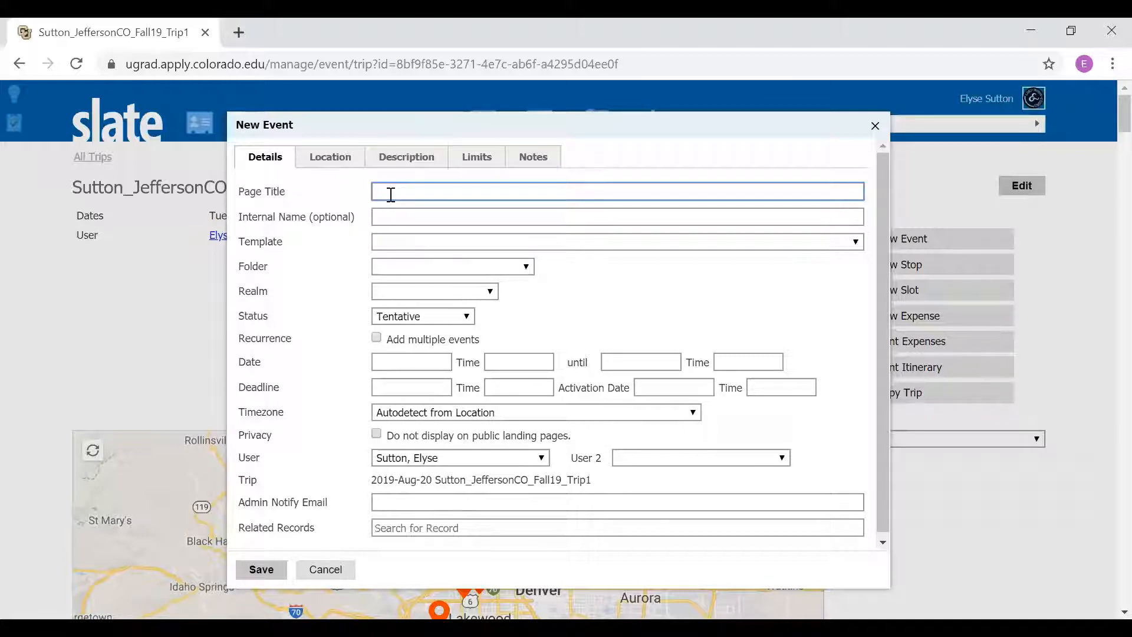
text(Amazing School)
text(Vist)
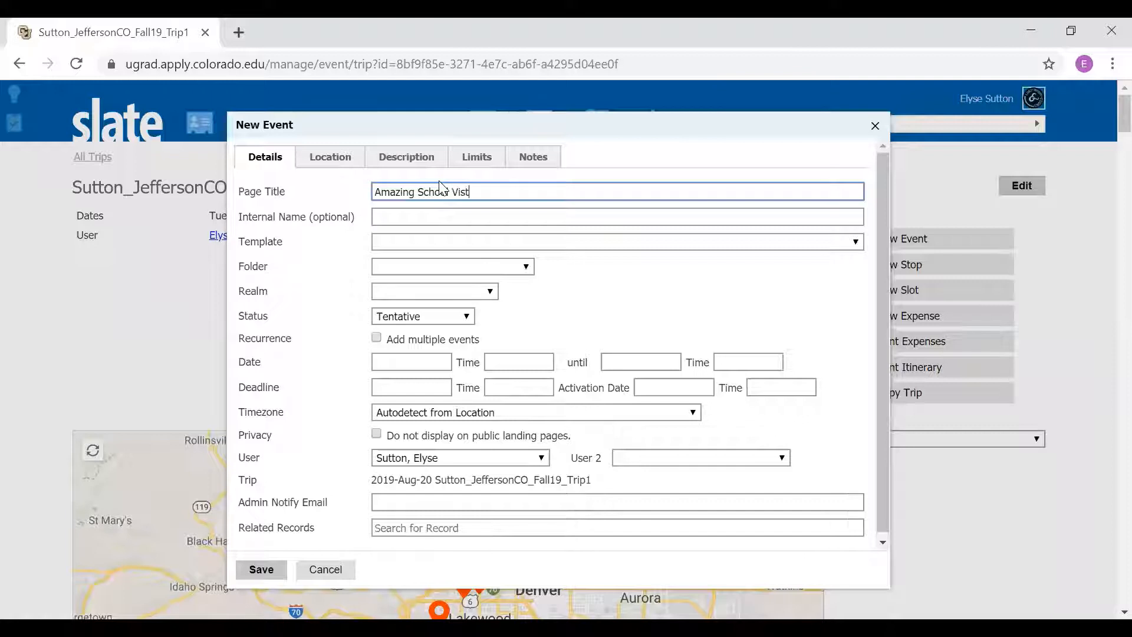
key(BackSpace)
key(BackSpace)
key(BackSpace)
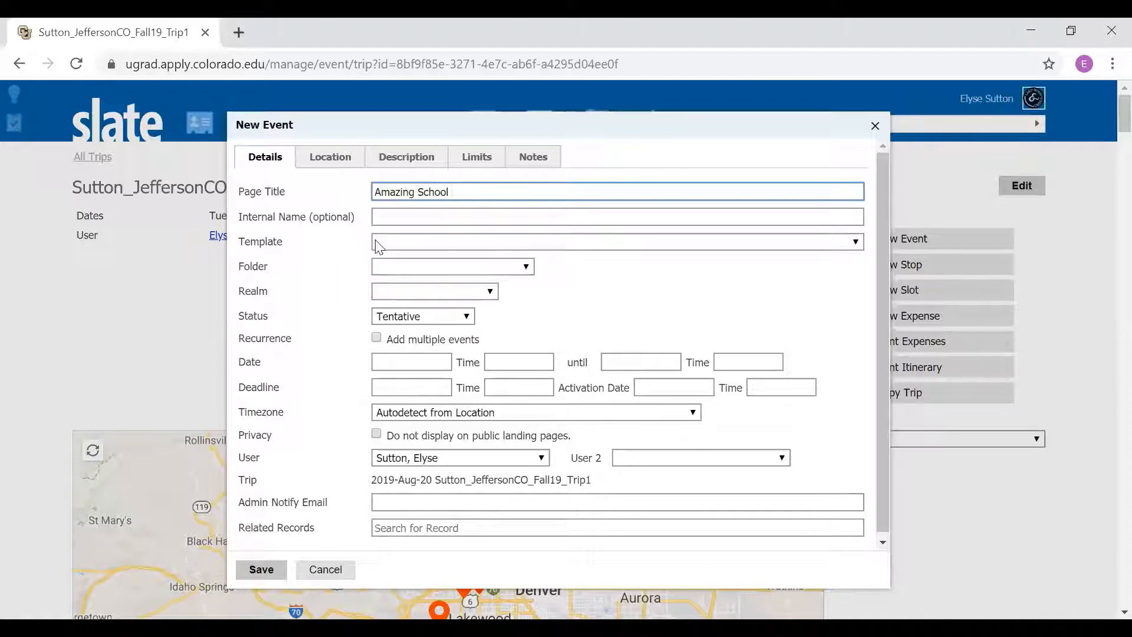
Step: File the new event in the Off Campus Events folder with the High School Visits subfolder
click(391, 268)
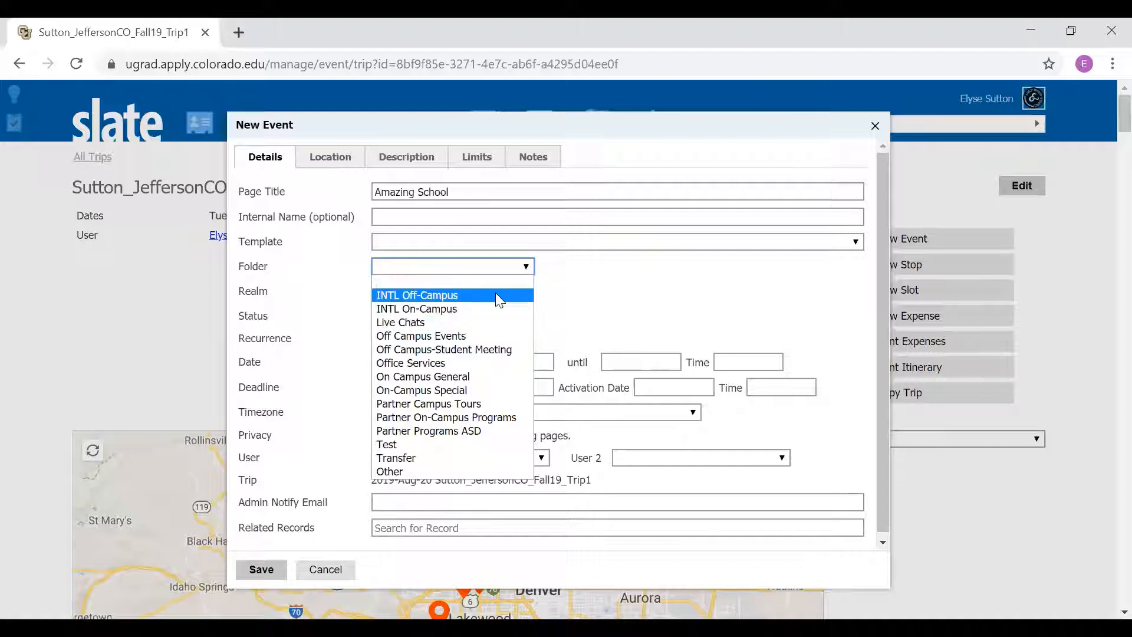
click(496, 342)
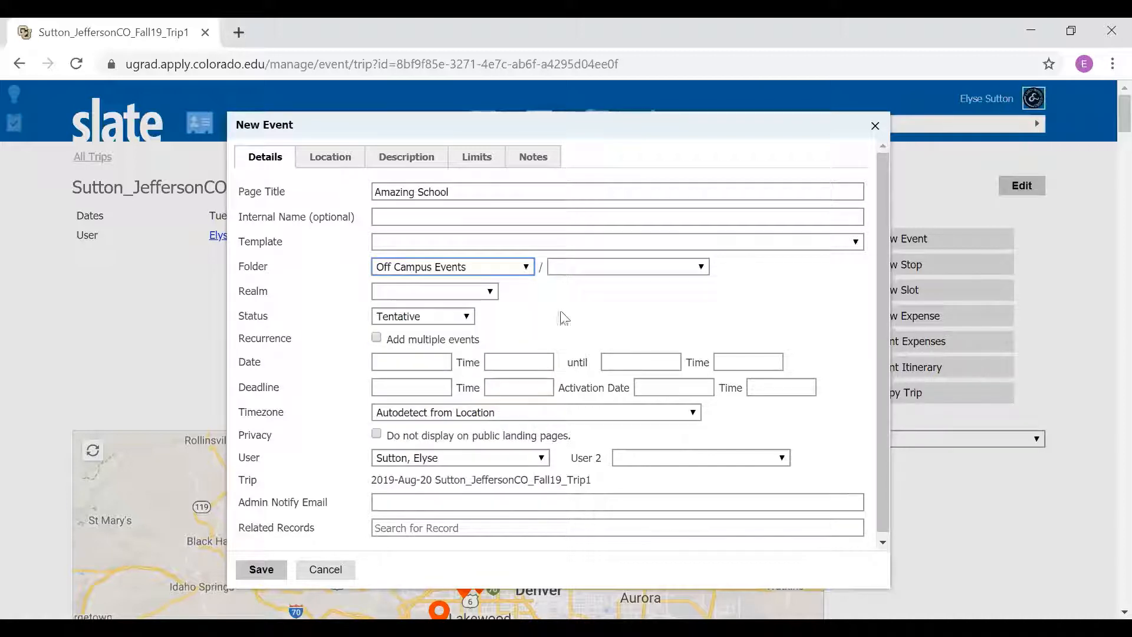
click(700, 270)
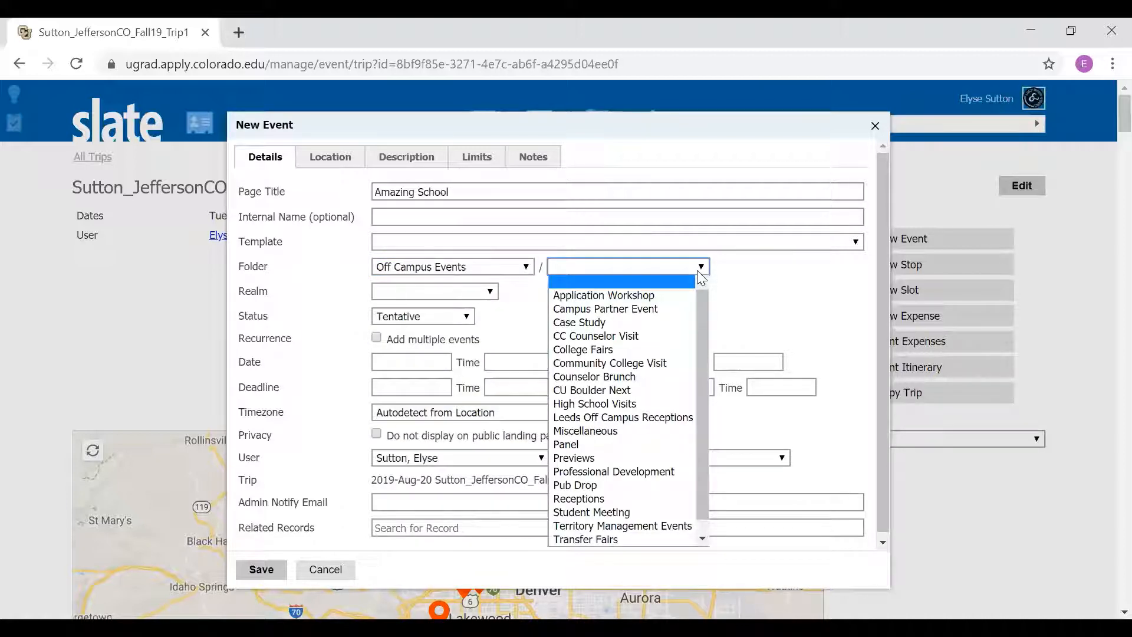
click(637, 403)
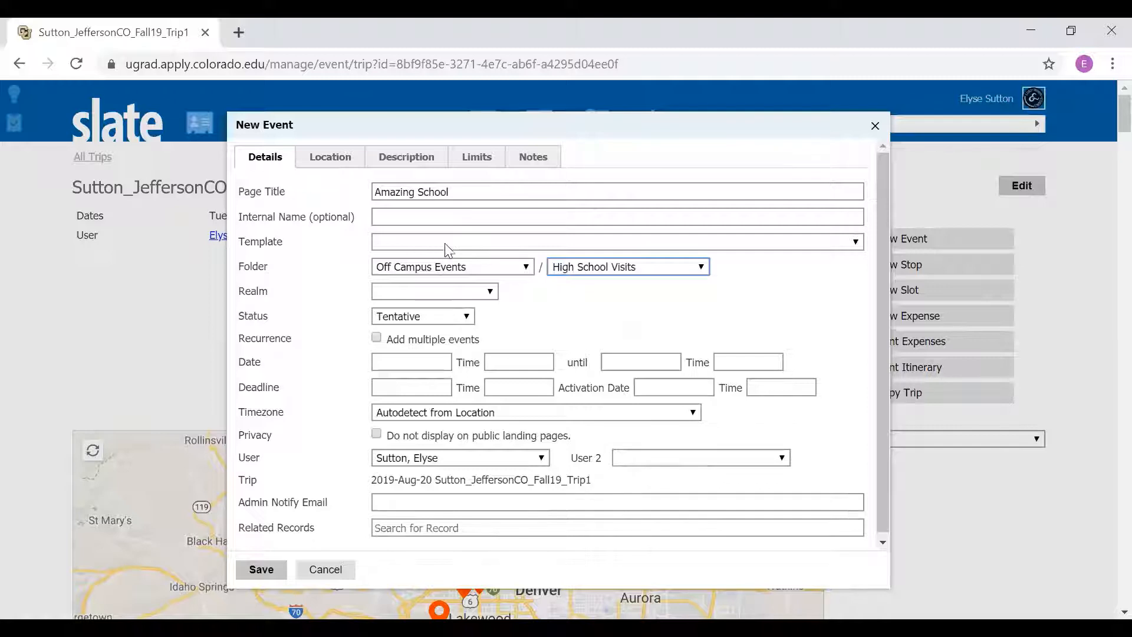
click(415, 276)
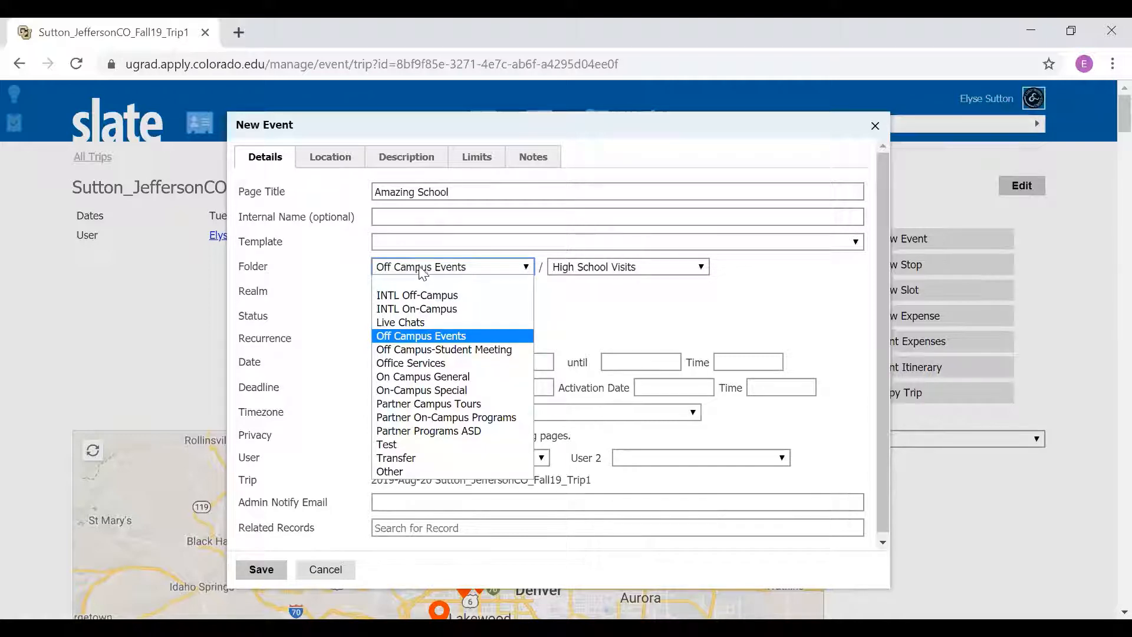
click(646, 275)
click(645, 274)
click(533, 308)
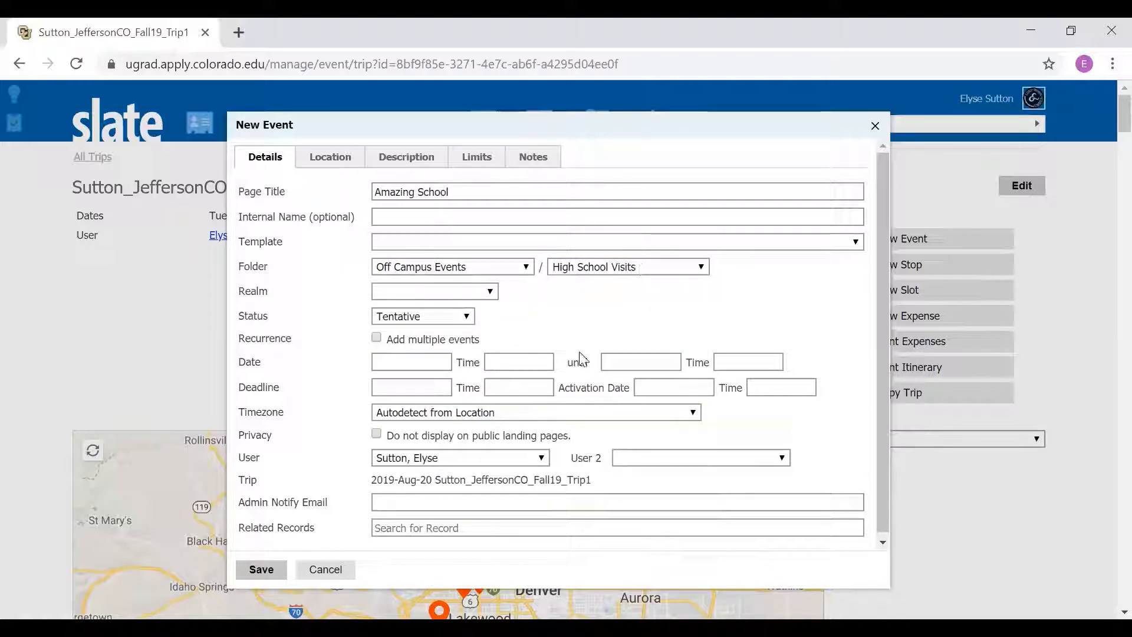
click(585, 276)
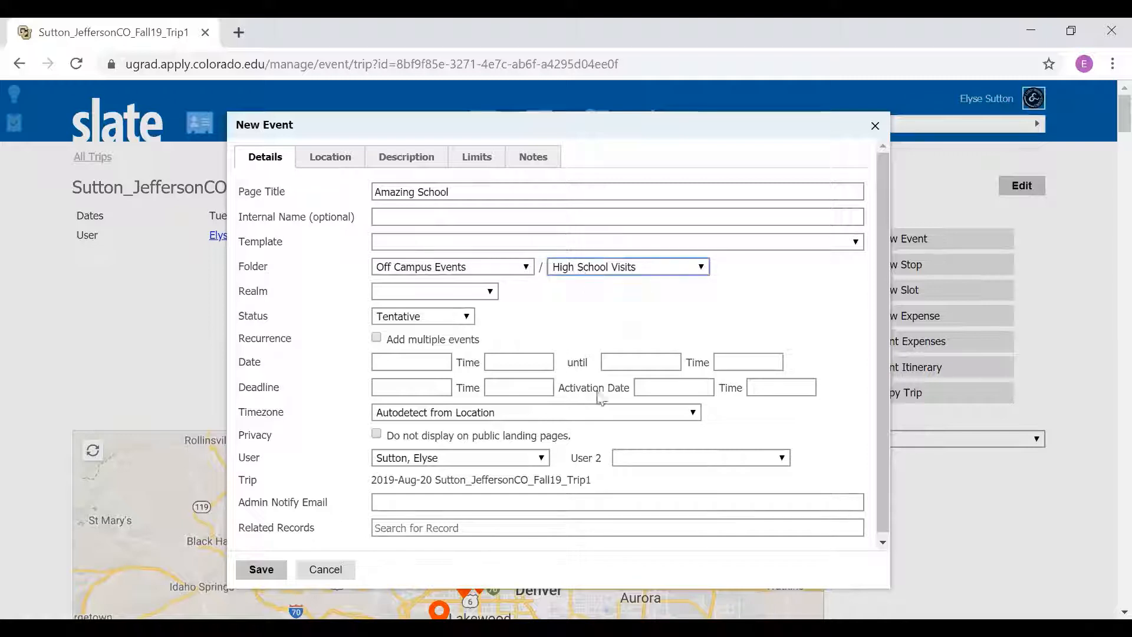
click(508, 304)
Step: Choose the Tentative status for the event and set its start to 09/04/2019 at 9:00 AM
click(459, 319)
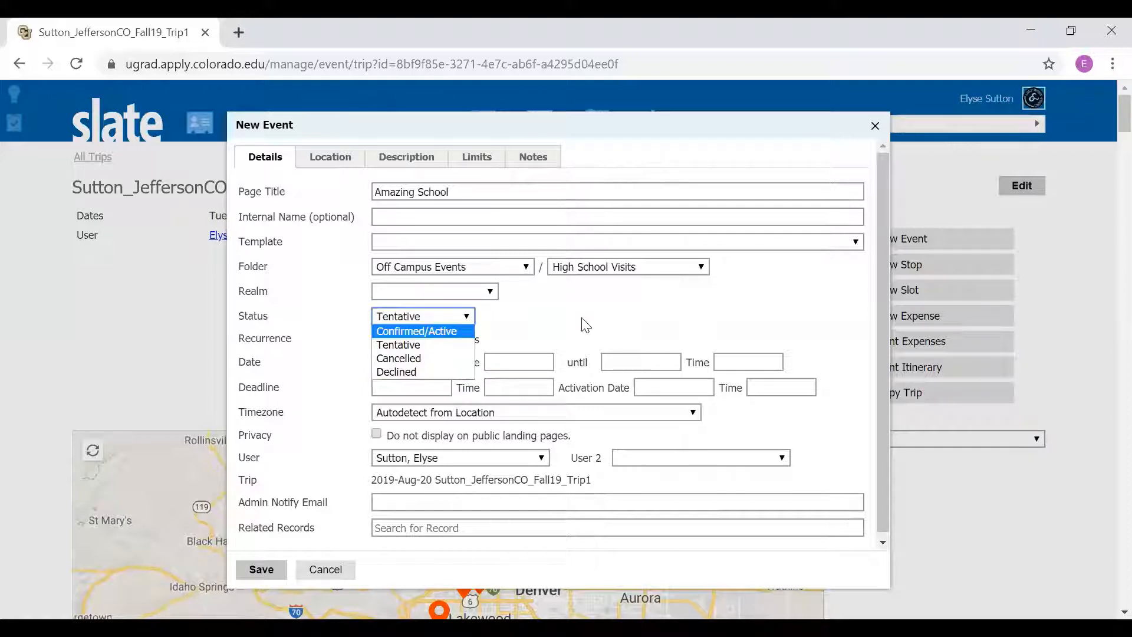
click(446, 352)
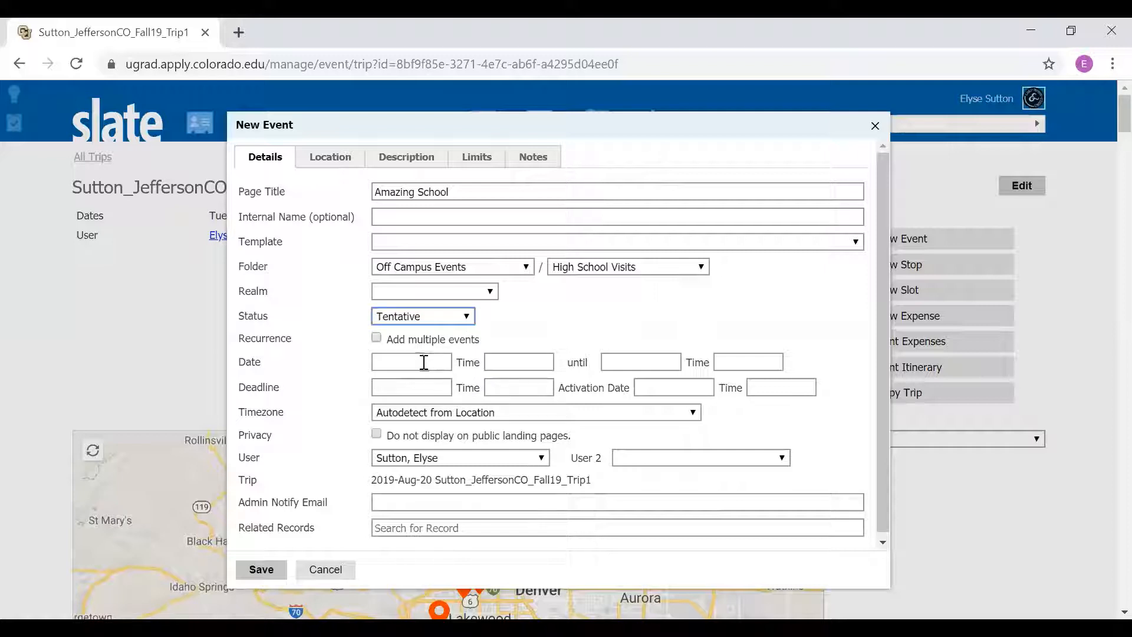
click(423, 362)
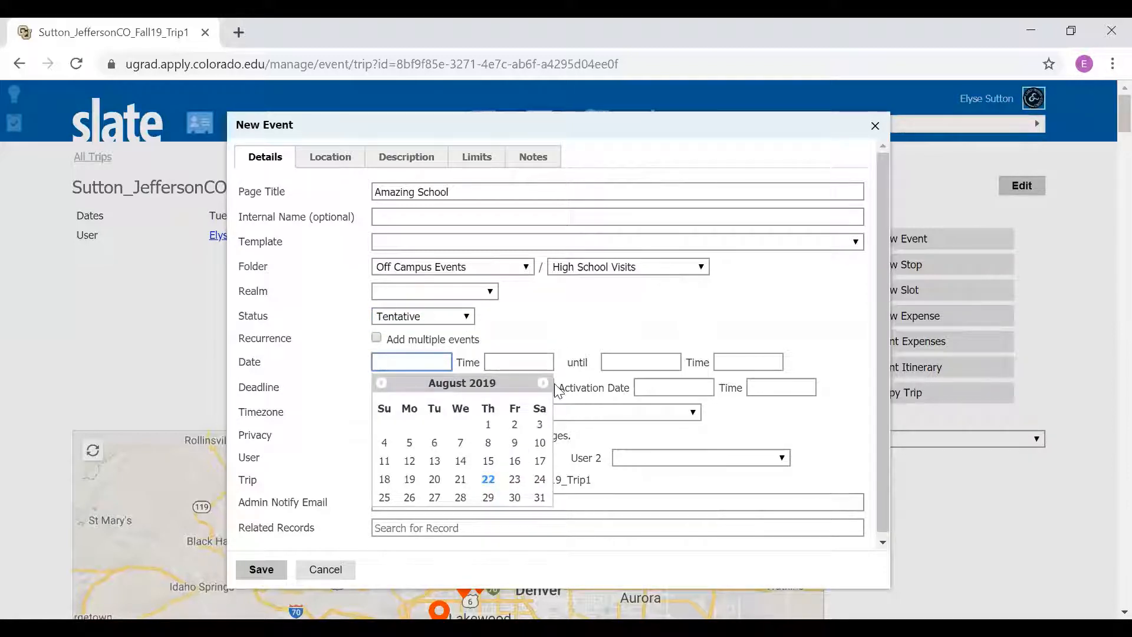
click(543, 383)
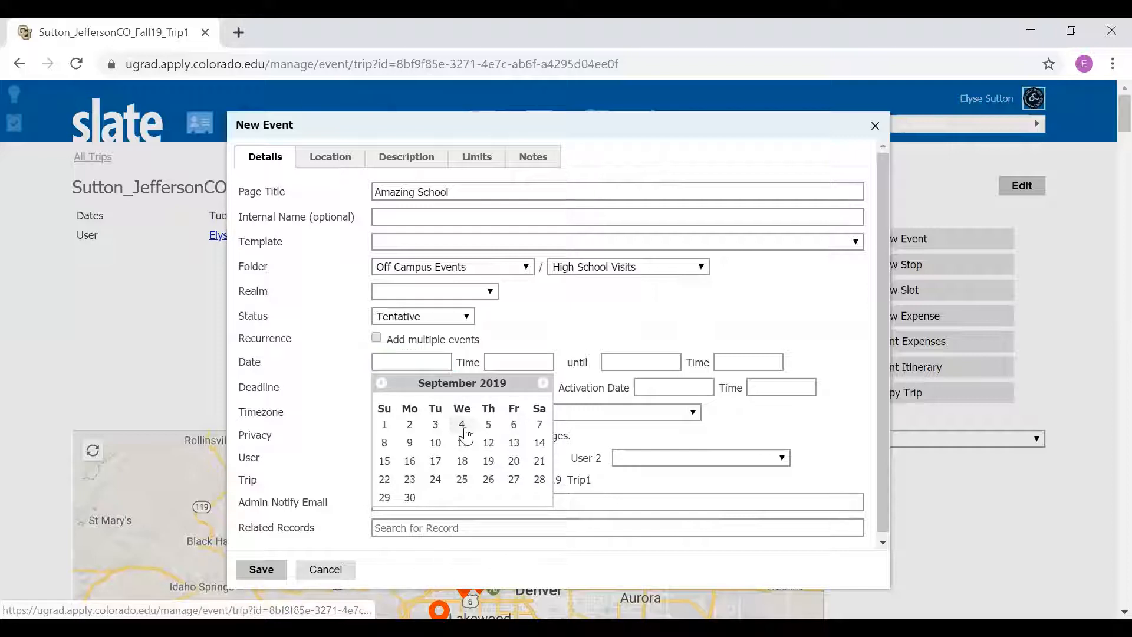
click(462, 424)
click(527, 369)
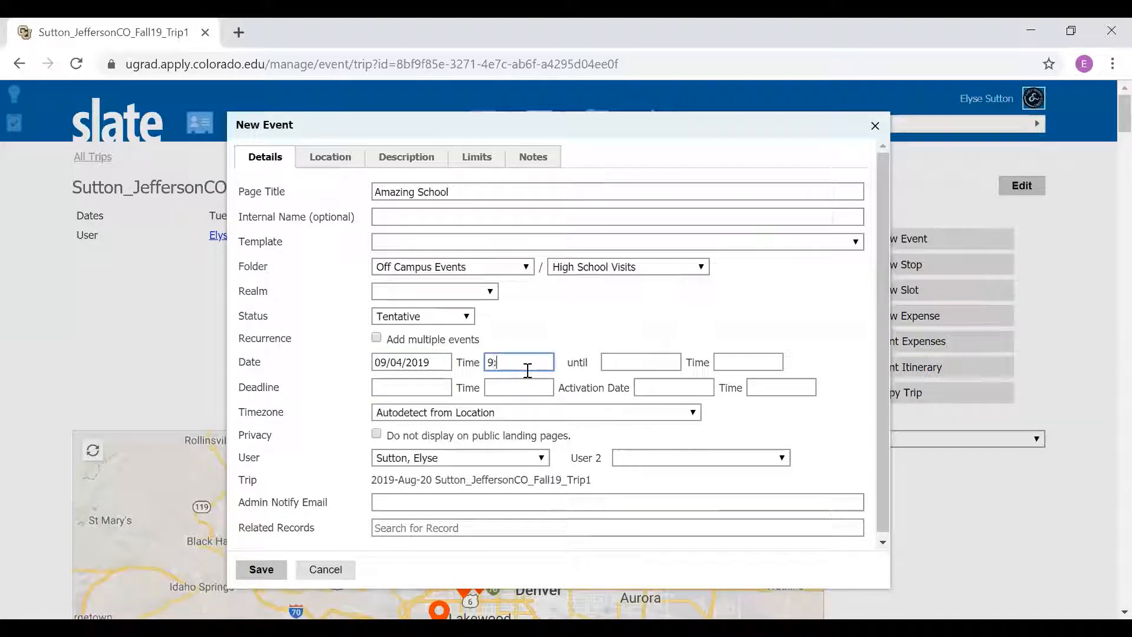
Step: Set the end of the event to 09/04/2019 at 9:30 AM
click(626, 368)
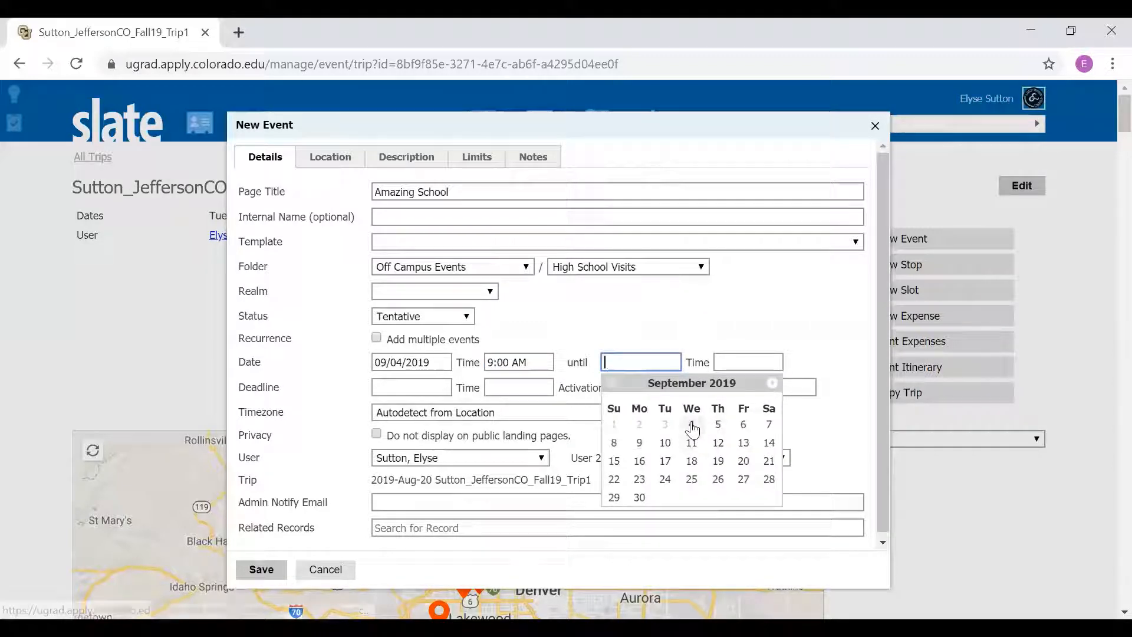
click(692, 426)
click(729, 362)
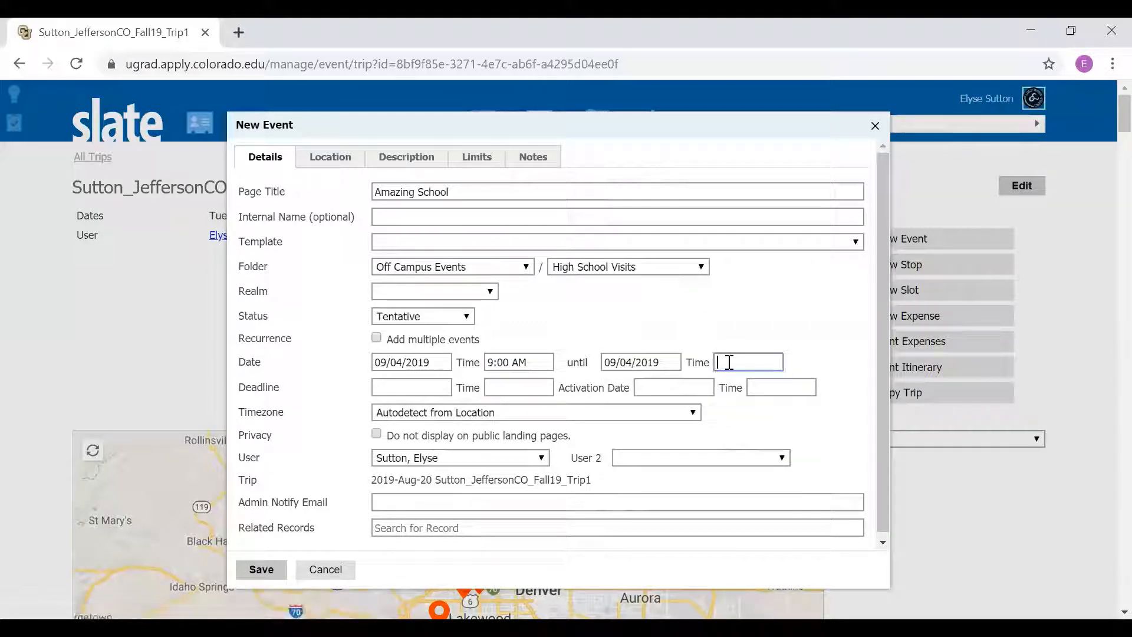
text(9:30 AM)
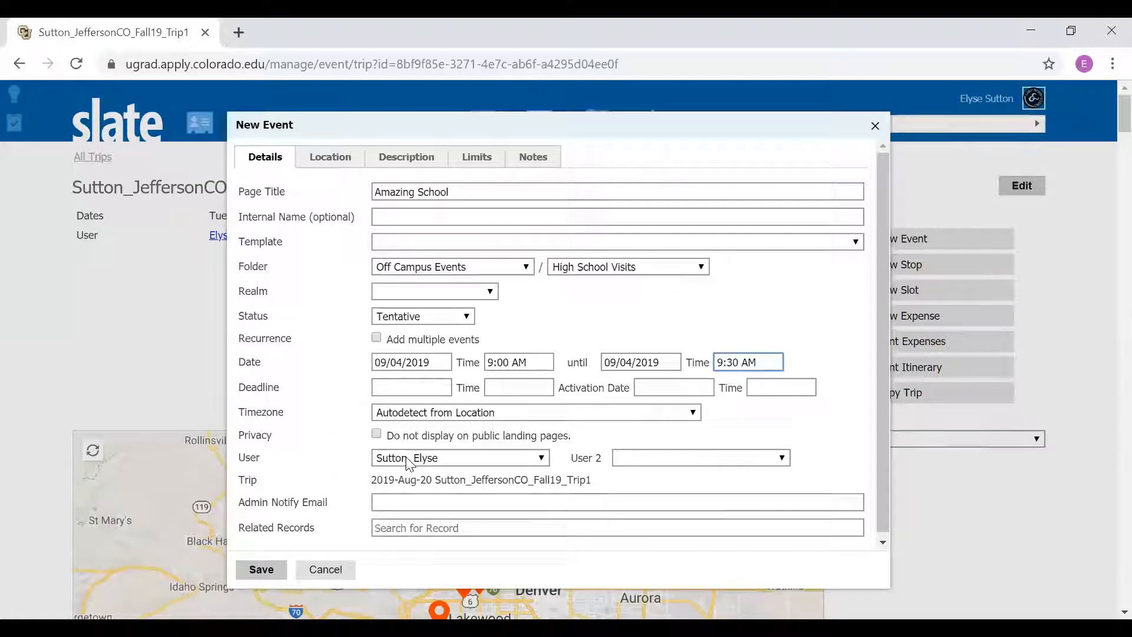
Step: Search the event's location for "bear creek" and choose Bear Creek High School in Lakewood, CO
scroll(409, 463, down, 1)
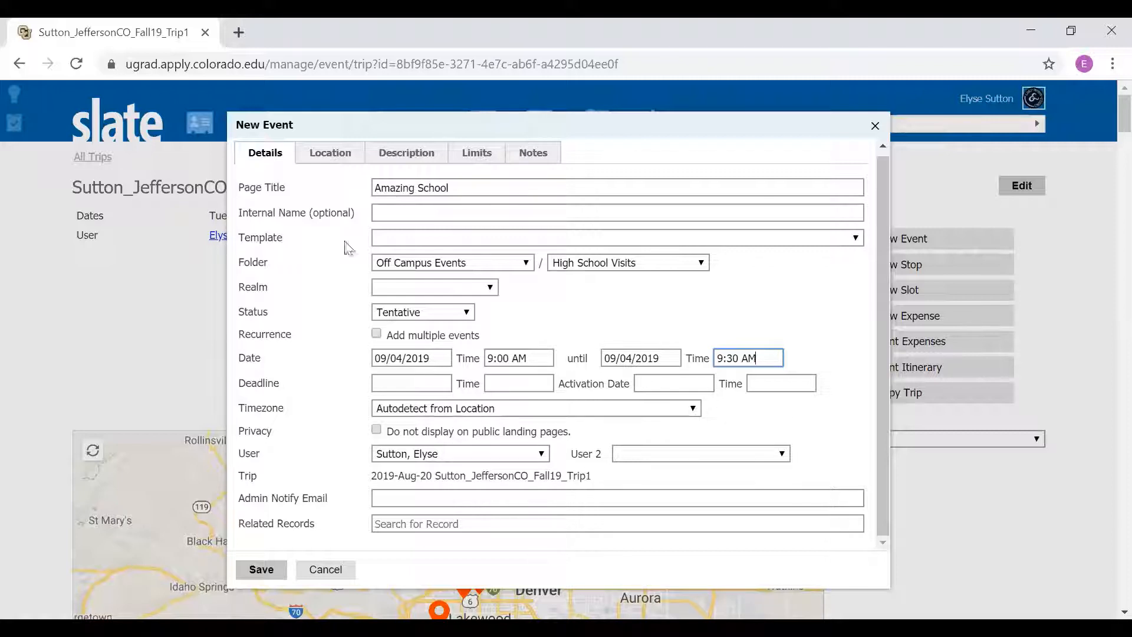
click(332, 156)
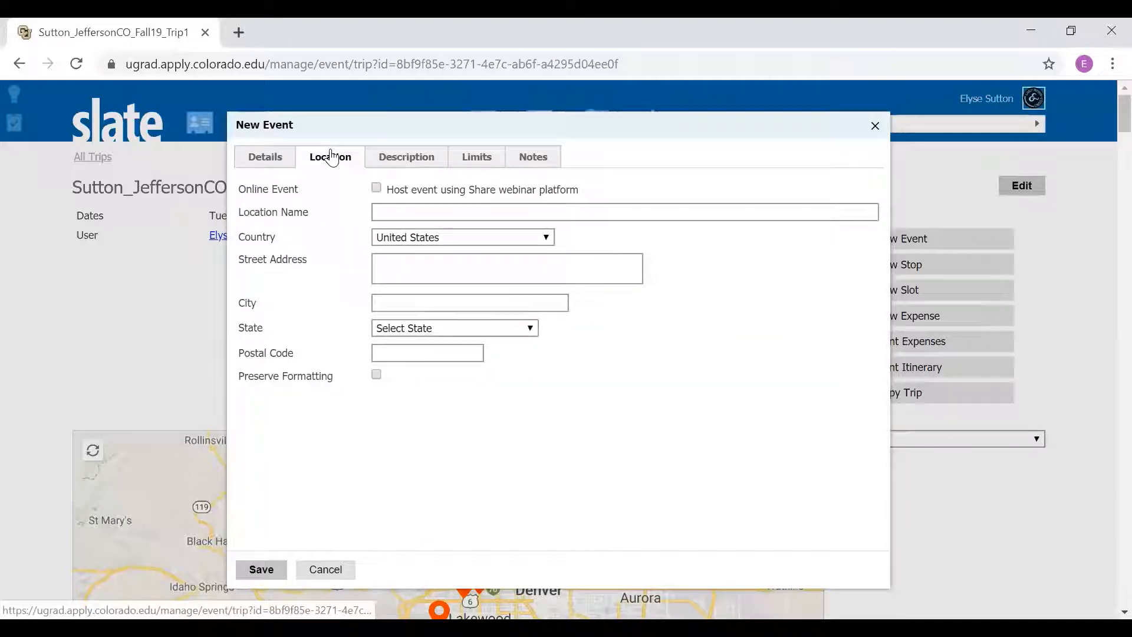
click(407, 211)
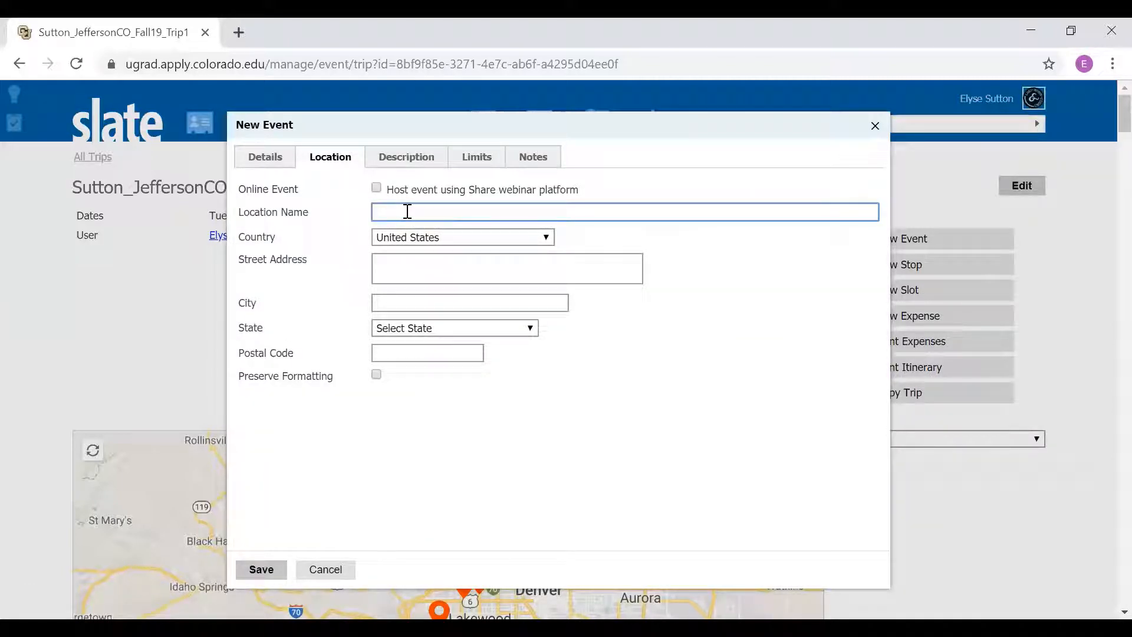
text(f)
key(BackSpace)
text(bear creek)
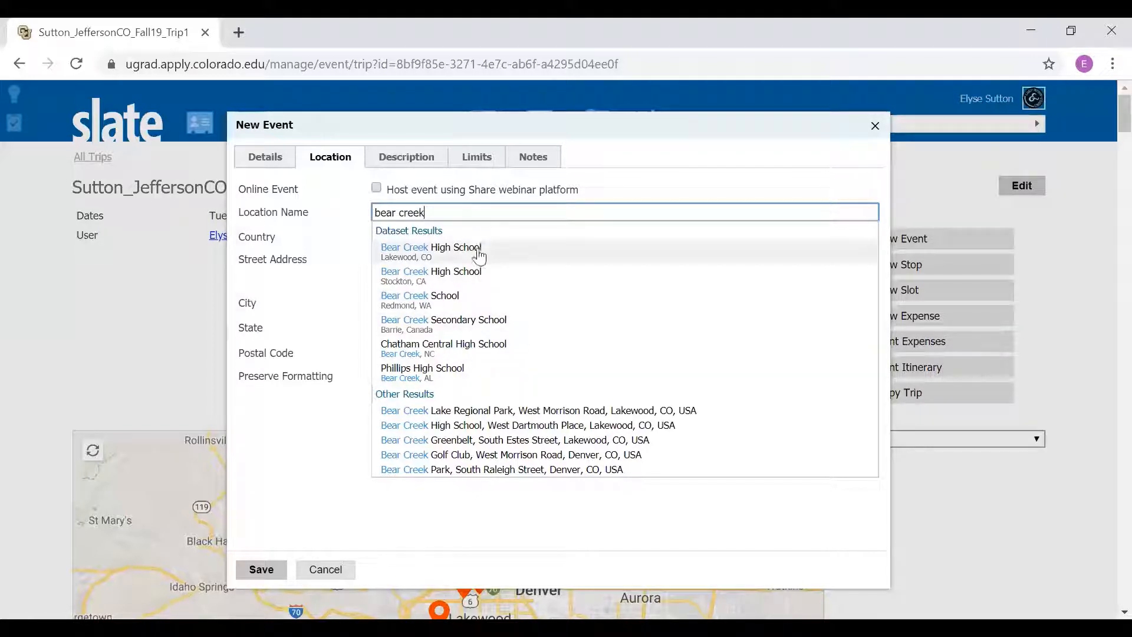
click(476, 259)
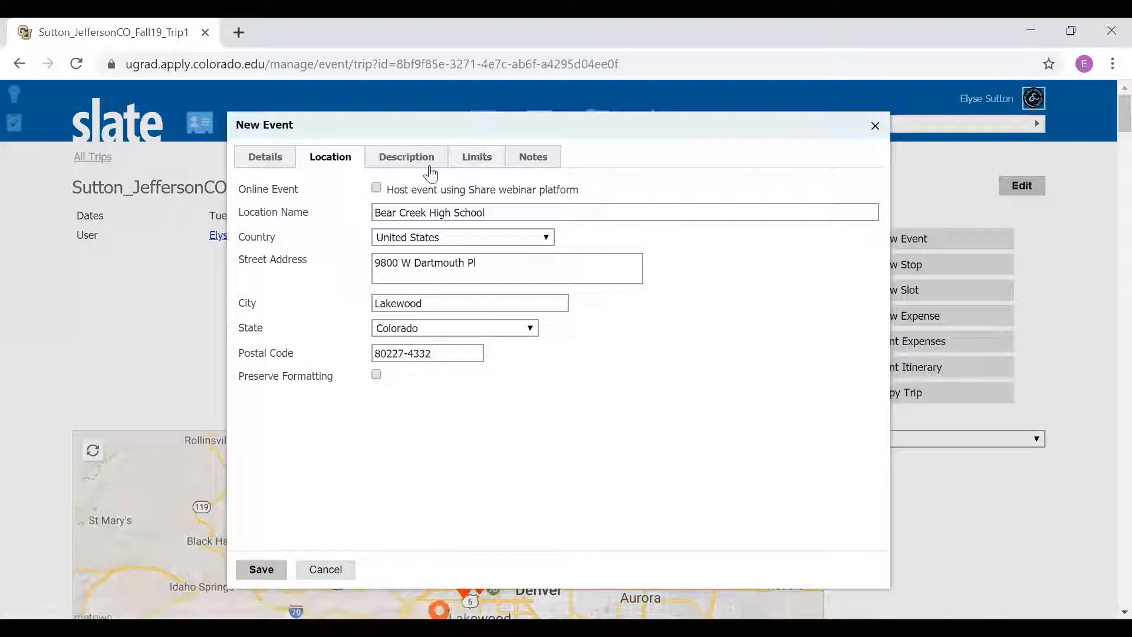
Step: Add the note "test test text" to the new event and save the event
click(532, 158)
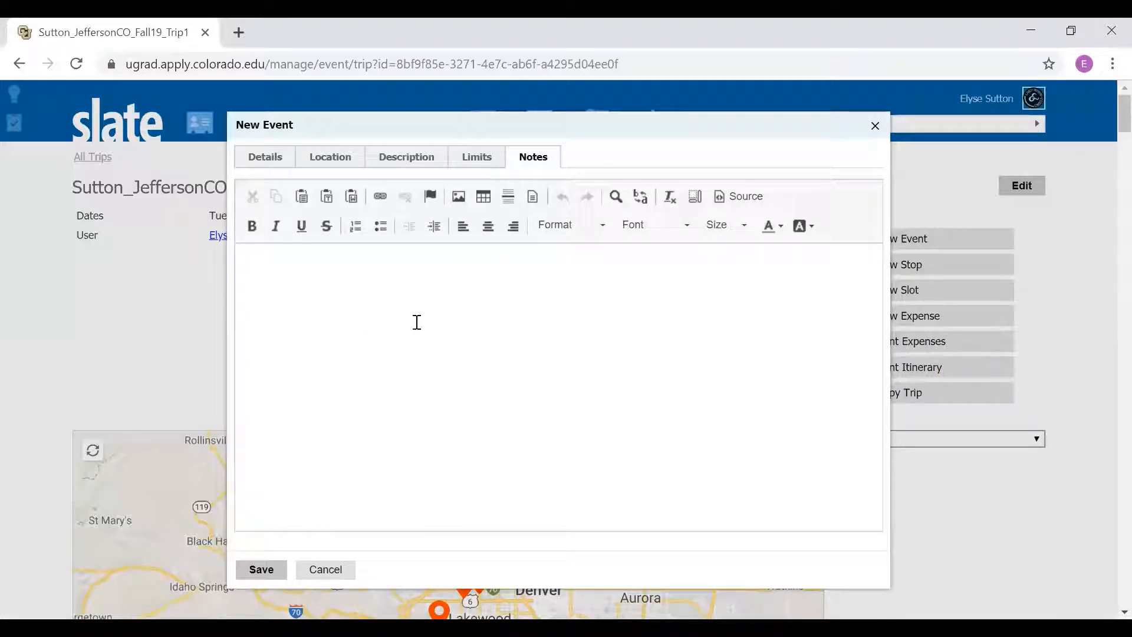
click(360, 283)
text(test test text)
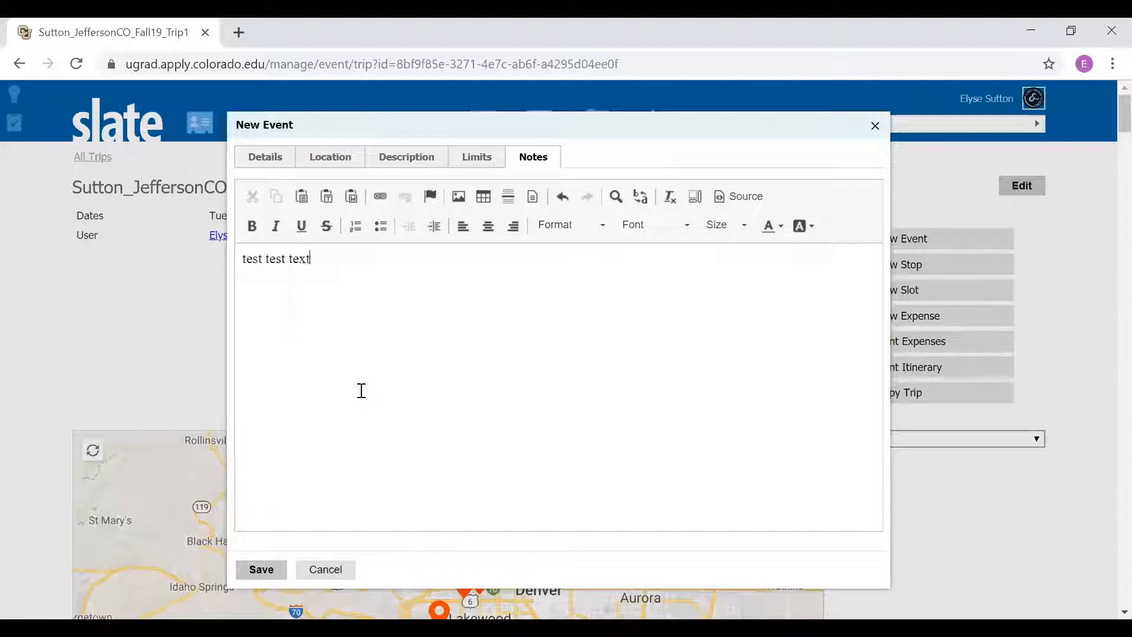
click(281, 569)
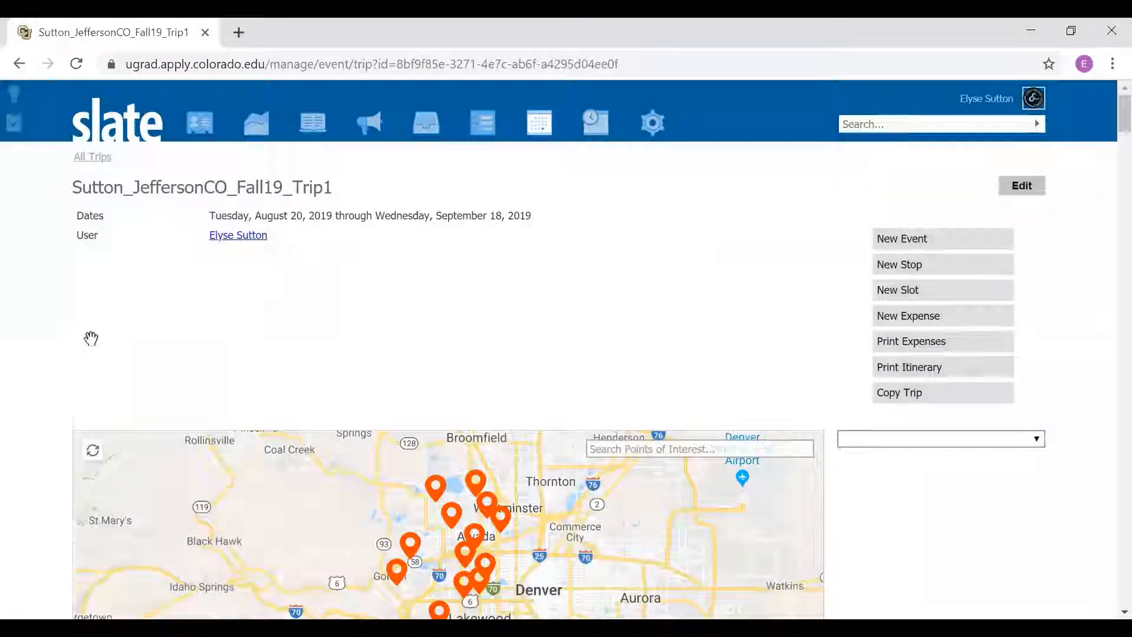
Step: Check the Wednesday, September 4 event in the trip itinerary, open its details for editing and close them without changes
scroll(68, 354, down, 6)
scroll(66, 356, down, 12)
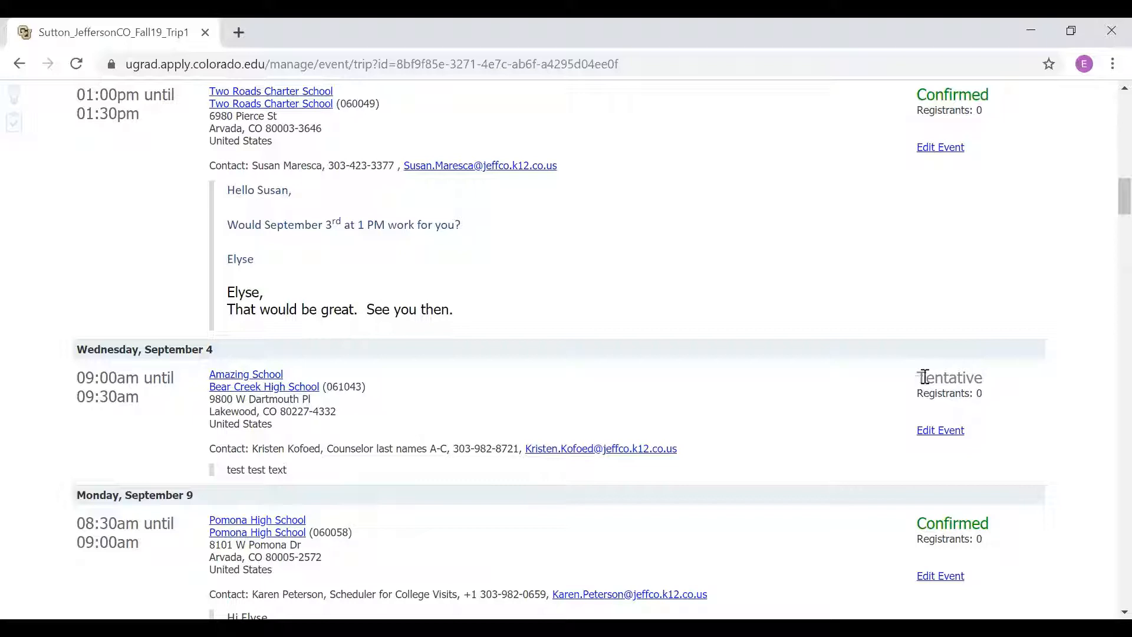
drag(924, 376, 979, 379)
click(995, 414)
click(943, 435)
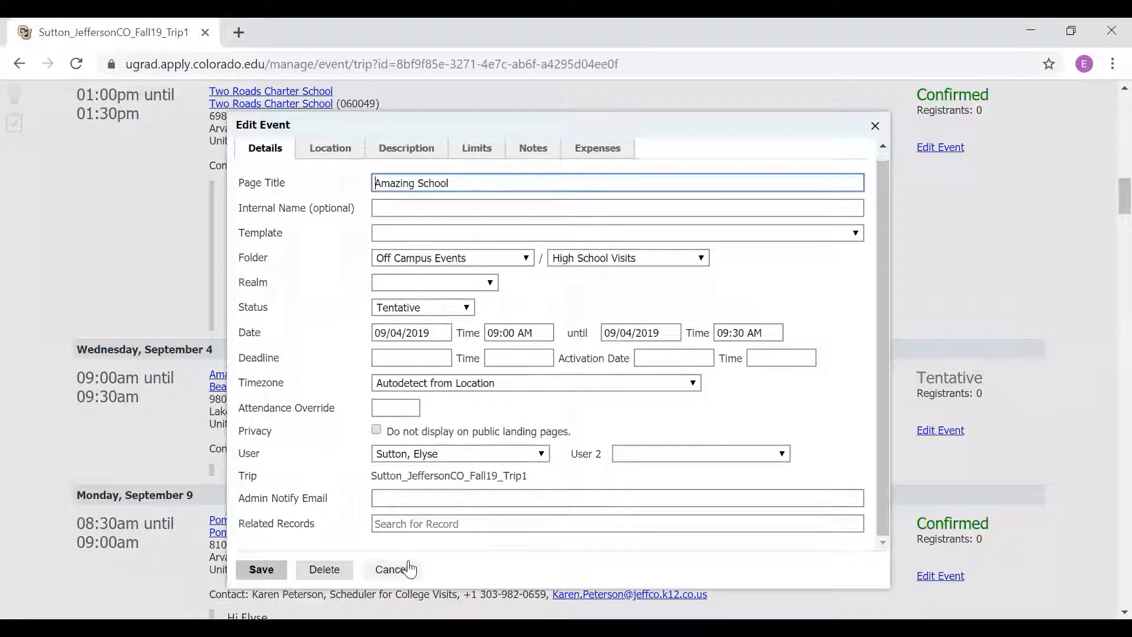
click(391, 569)
Step: Examine the trip's itinerary, the visit notes and statuses, and the map of school locations
scroll(784, 323, up, 2)
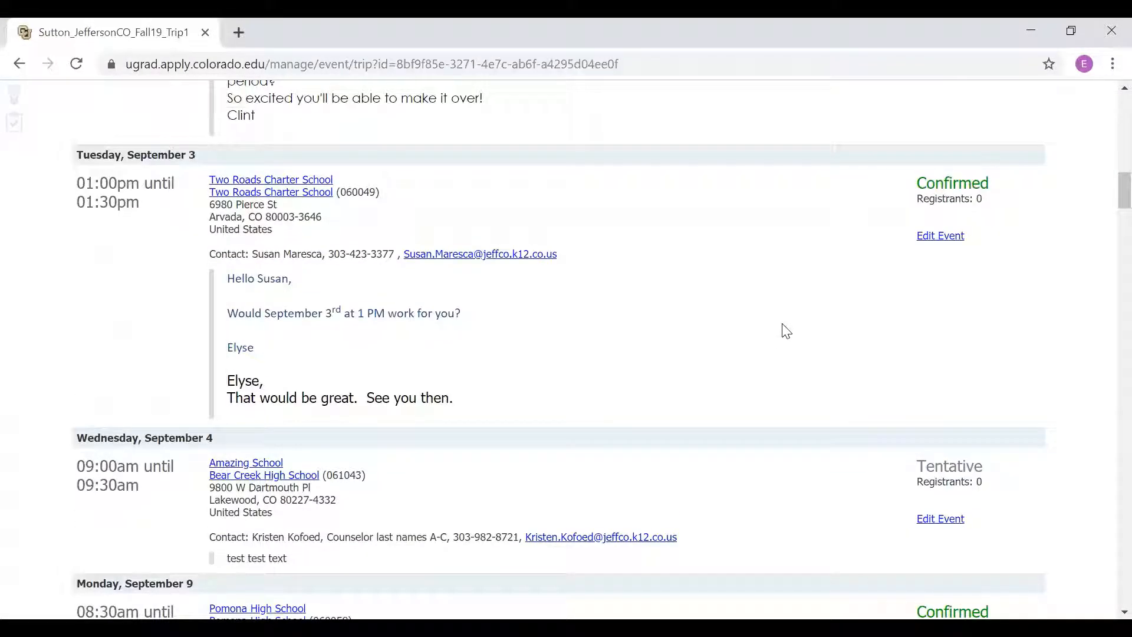
scroll(653, 274, up, 2)
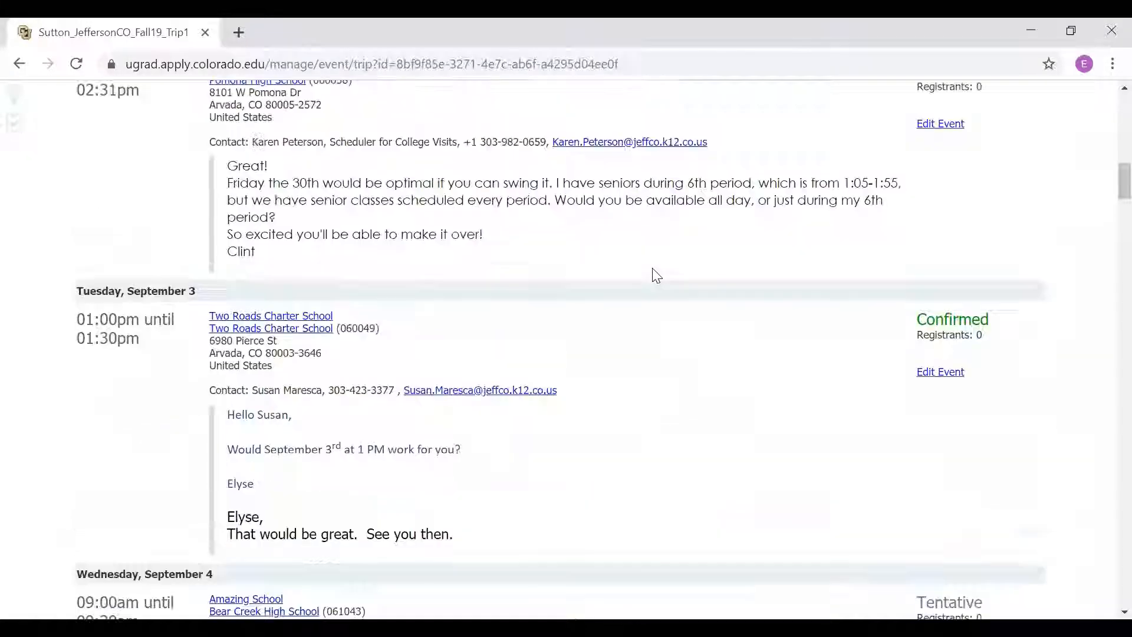
scroll(656, 276, up, 2)
scroll(475, 270, up, 4)
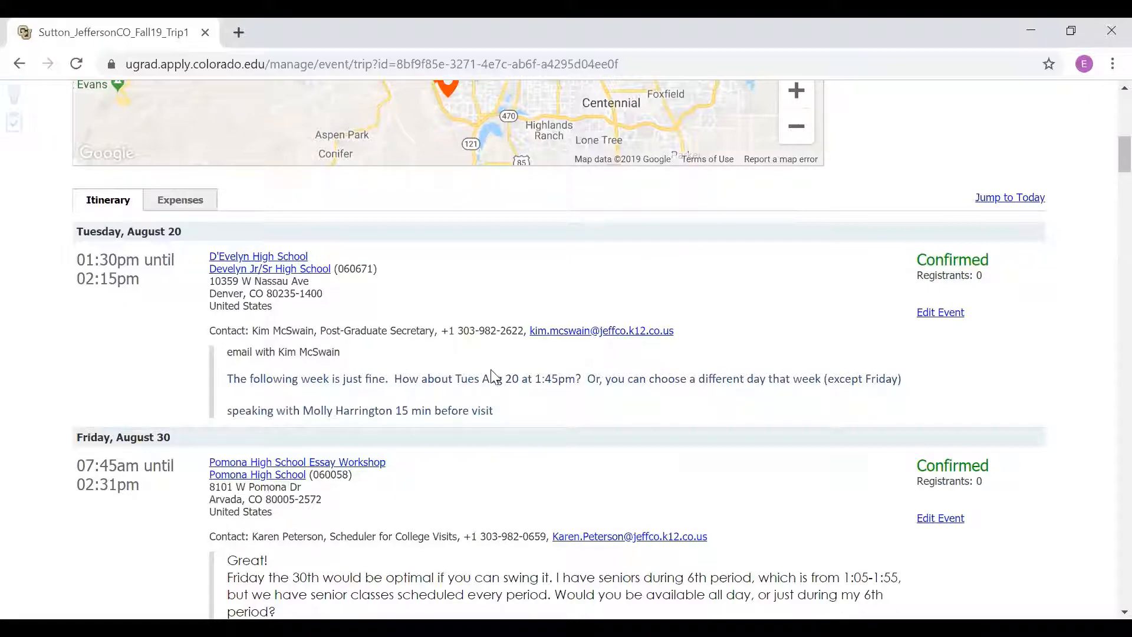
scroll(494, 377, up, 5)
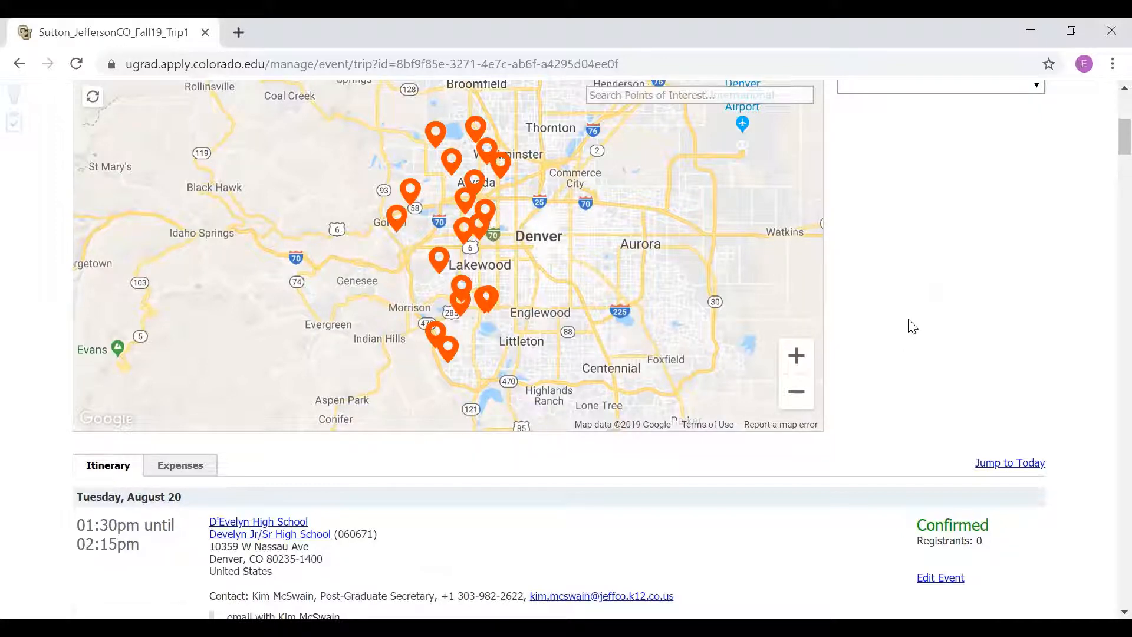
scroll(815, 423, down, 7)
scroll(820, 418, up, 3)
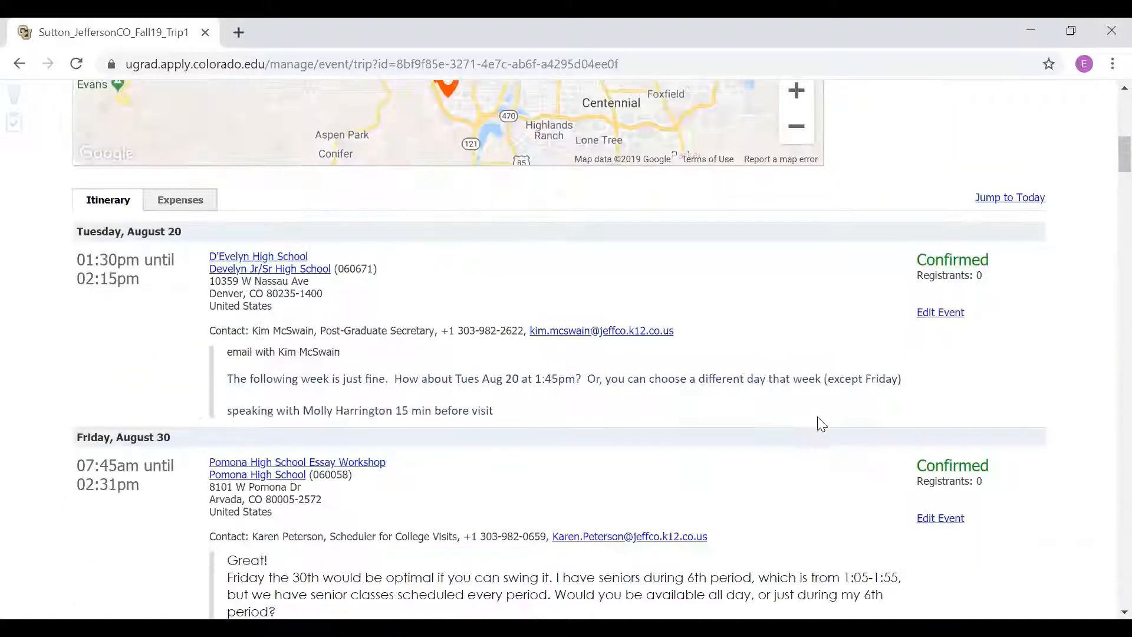
scroll(821, 424, up, 10)
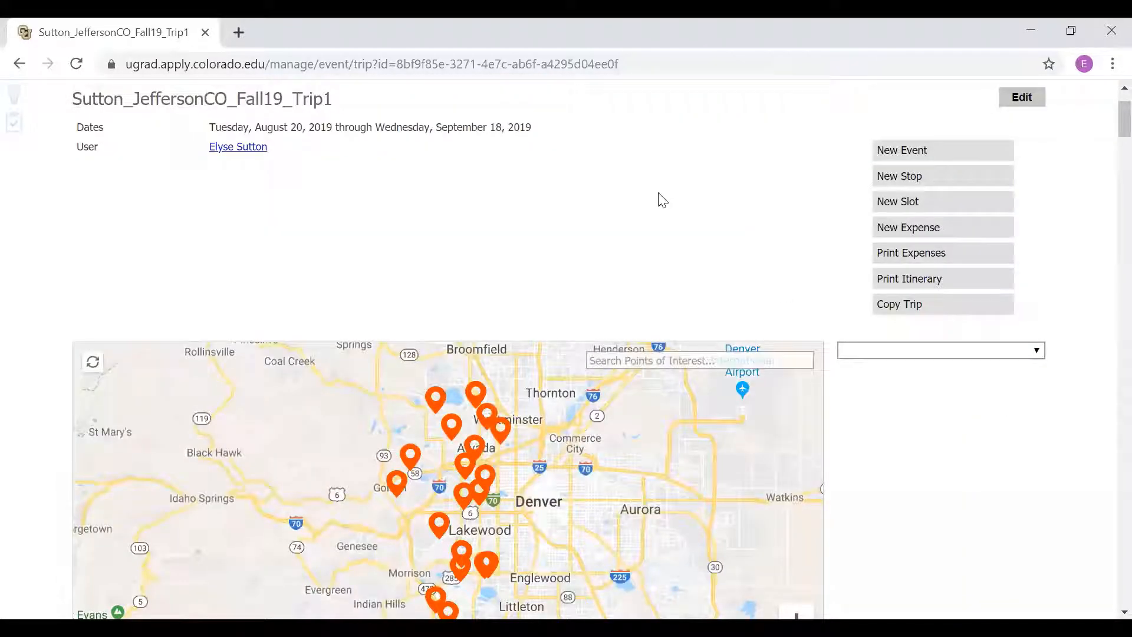
scroll(663, 199, down, 2)
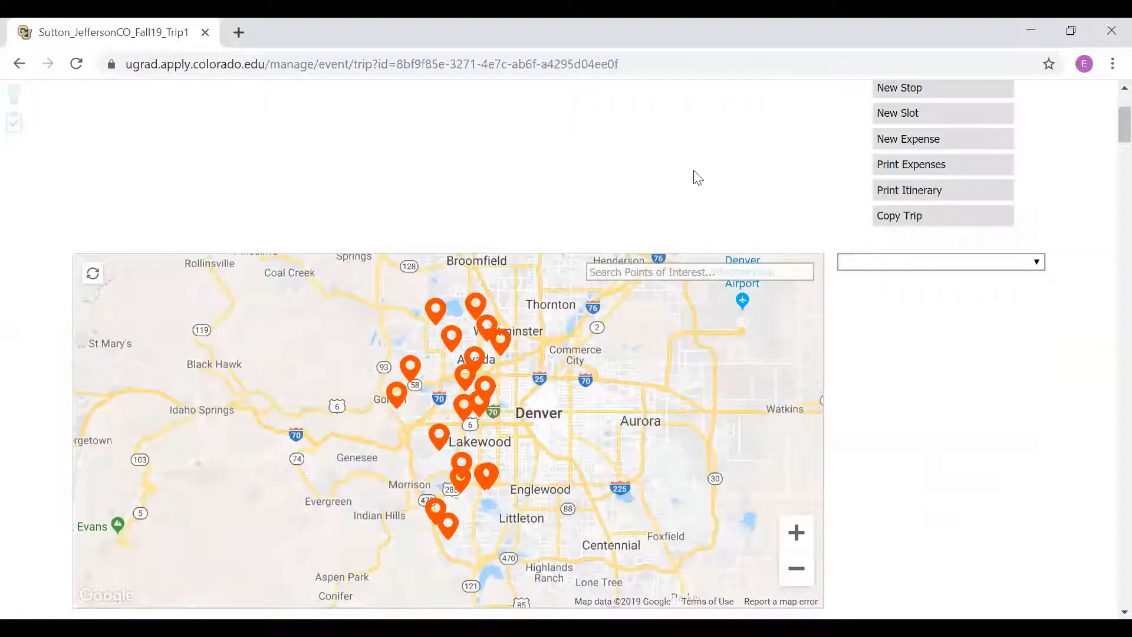
scroll(697, 178, up, 2)
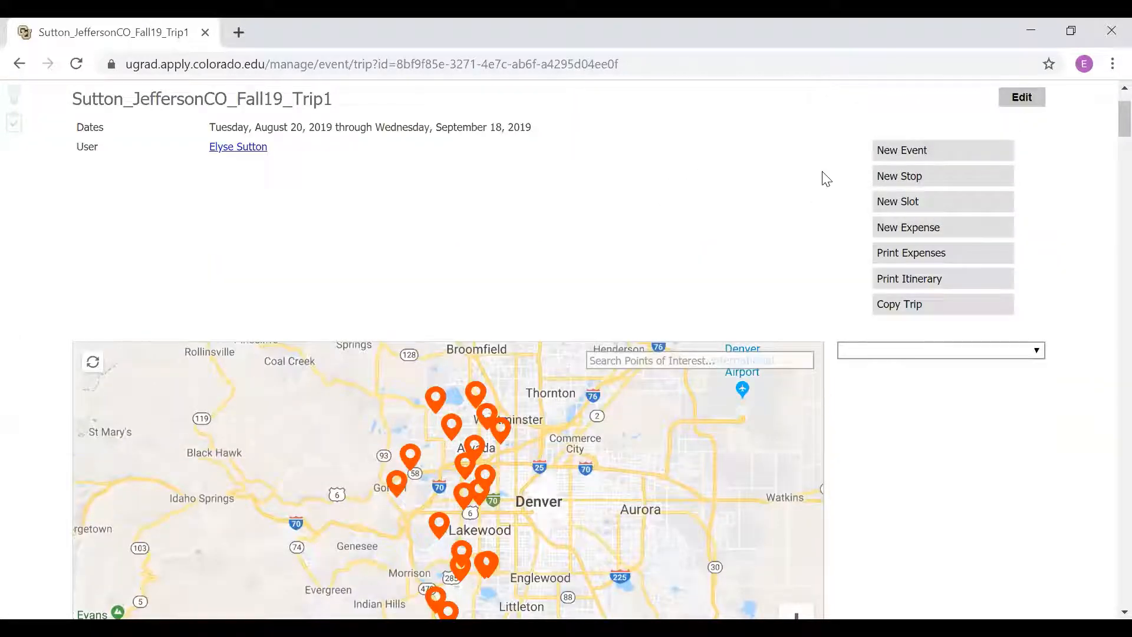
Step: Start a new stop of the Flight type, departing from Denver International Airport
click(954, 187)
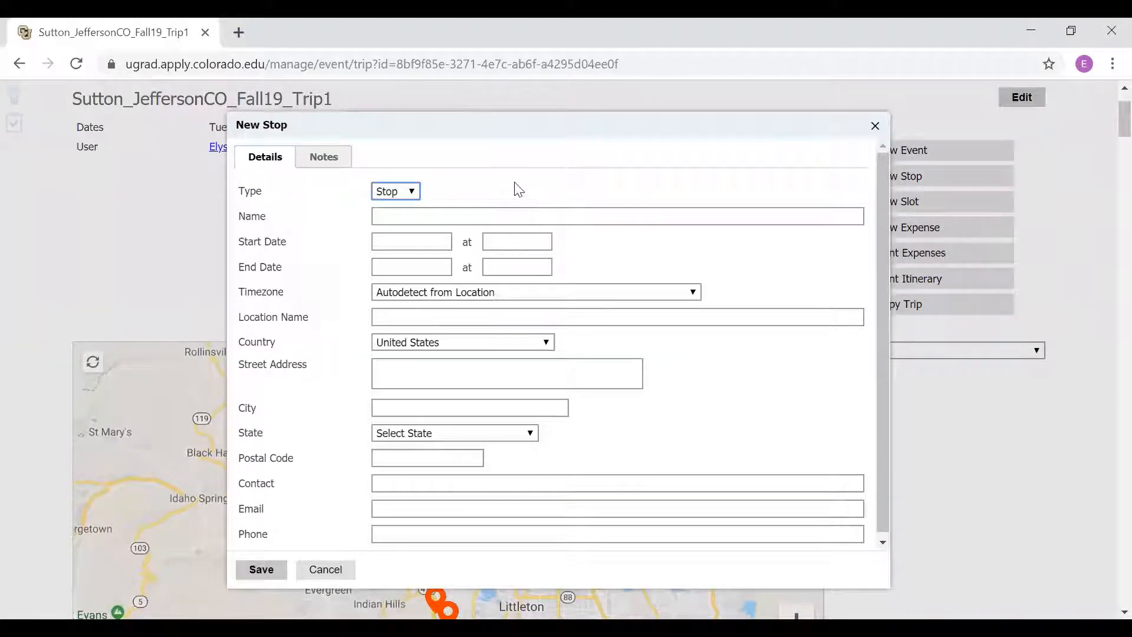
click(400, 193)
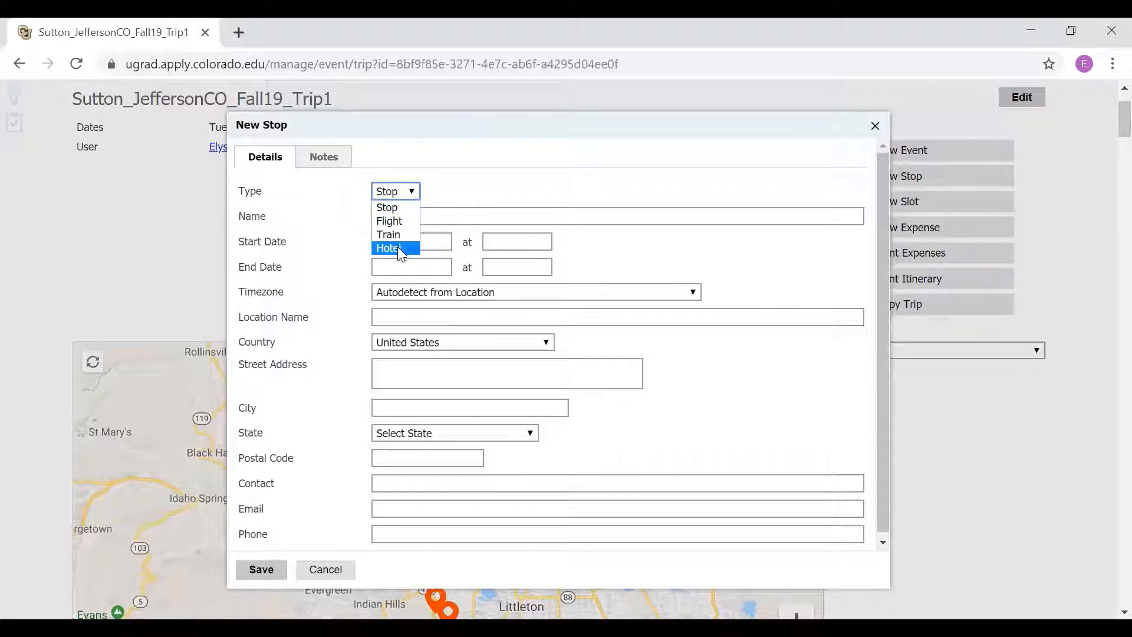
click(407, 222)
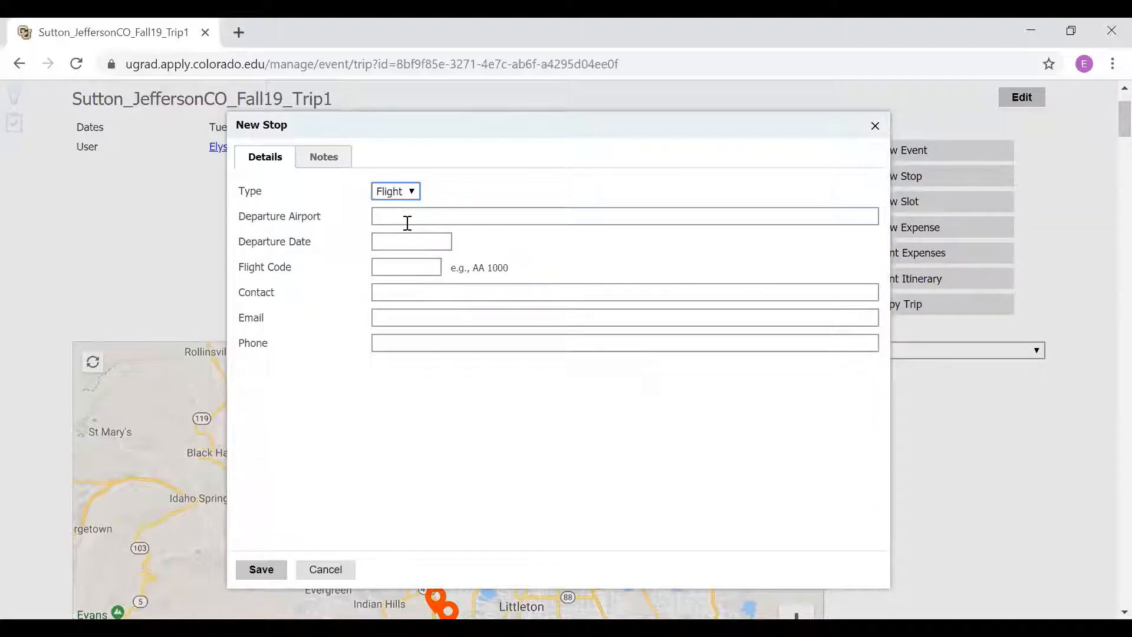
click(409, 222)
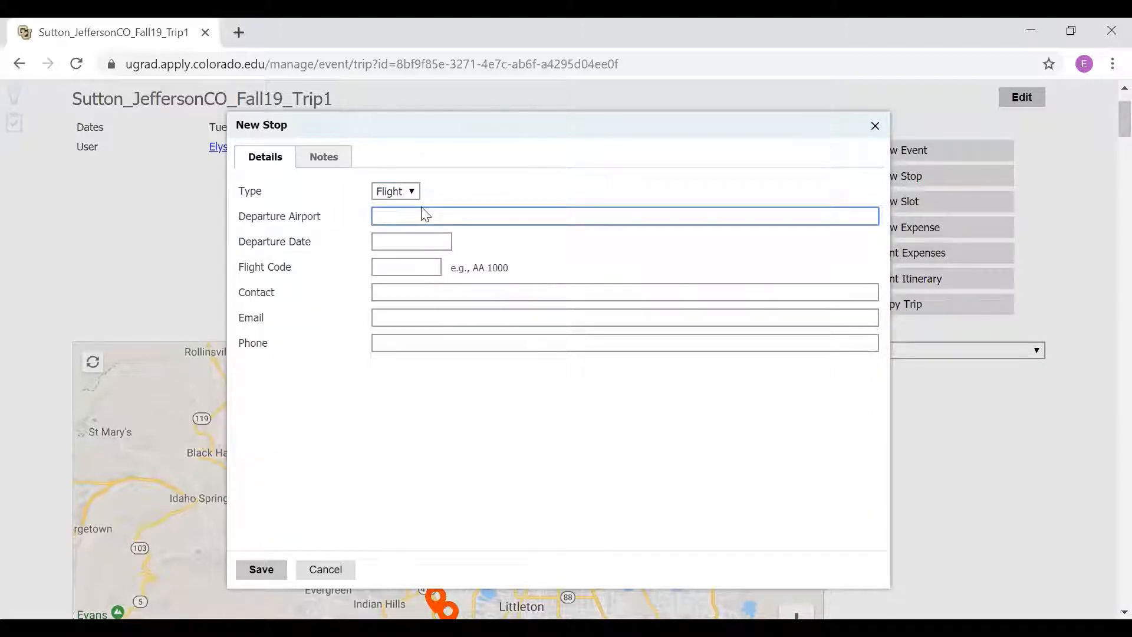
text(denver)
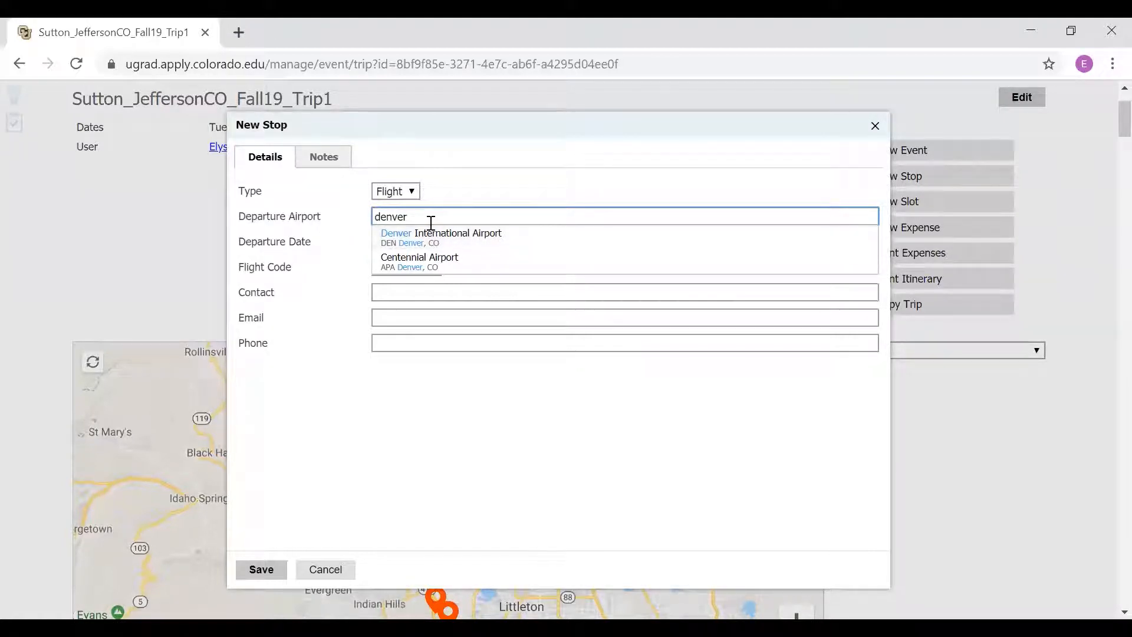
click(432, 241)
Step: Set the flight's departure date to 08/30/2019, leave the flight code empty and discard the stop
click(424, 240)
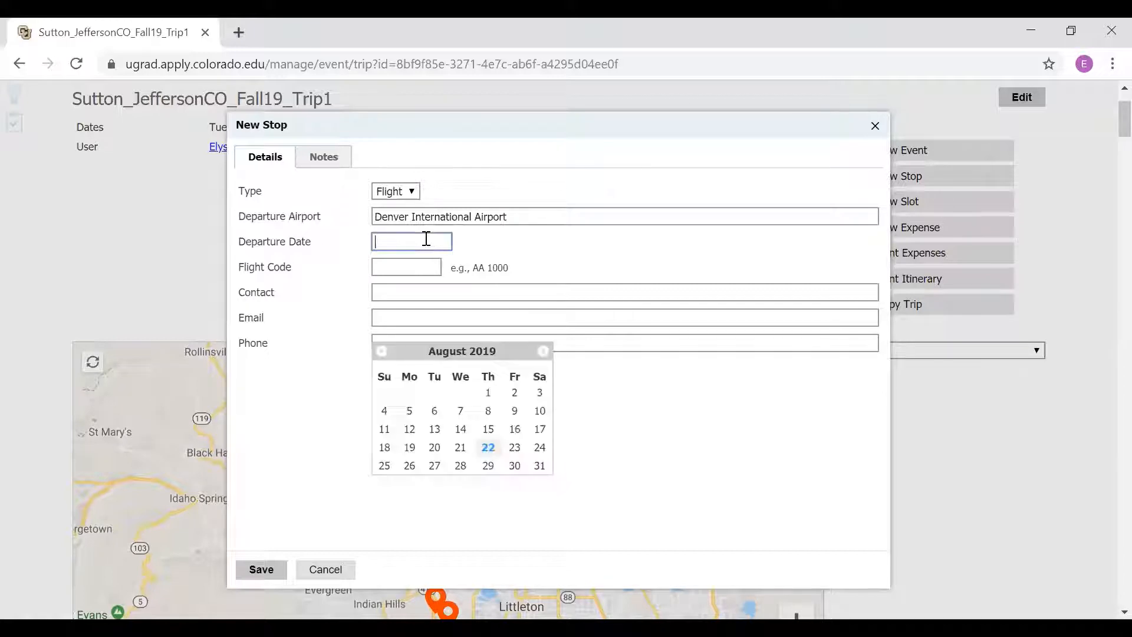
click(516, 467)
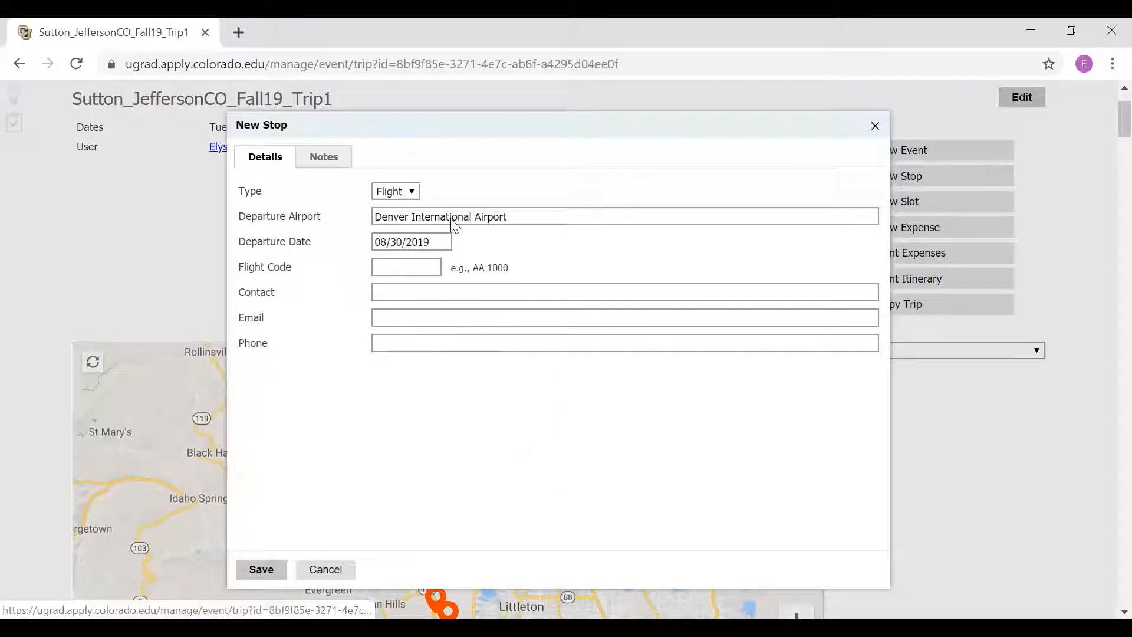
click(406, 266)
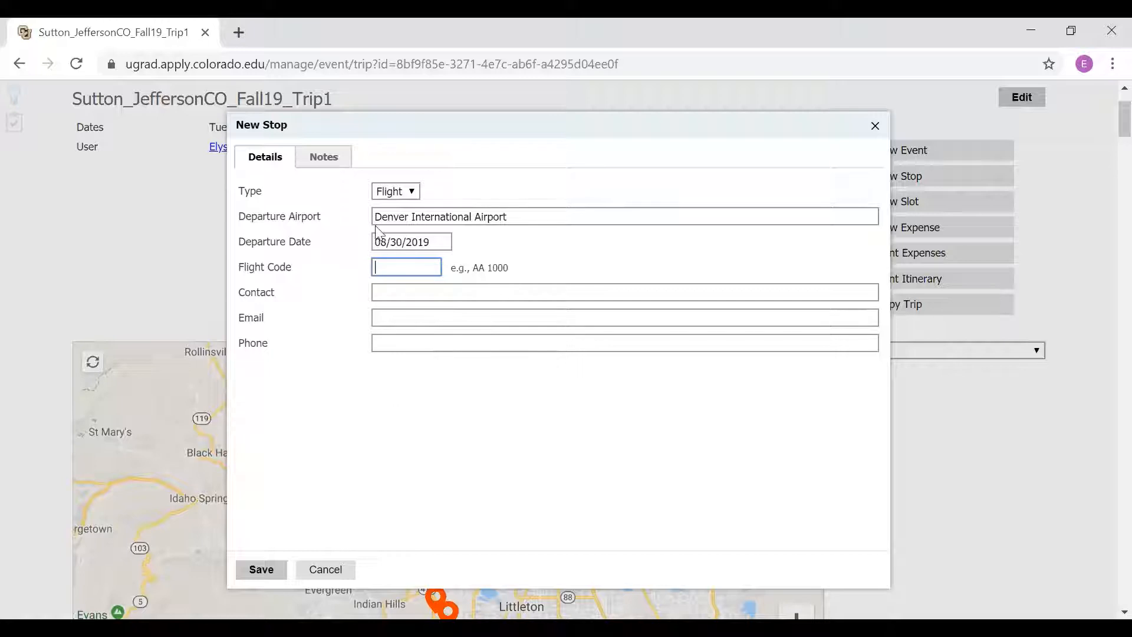
click(329, 570)
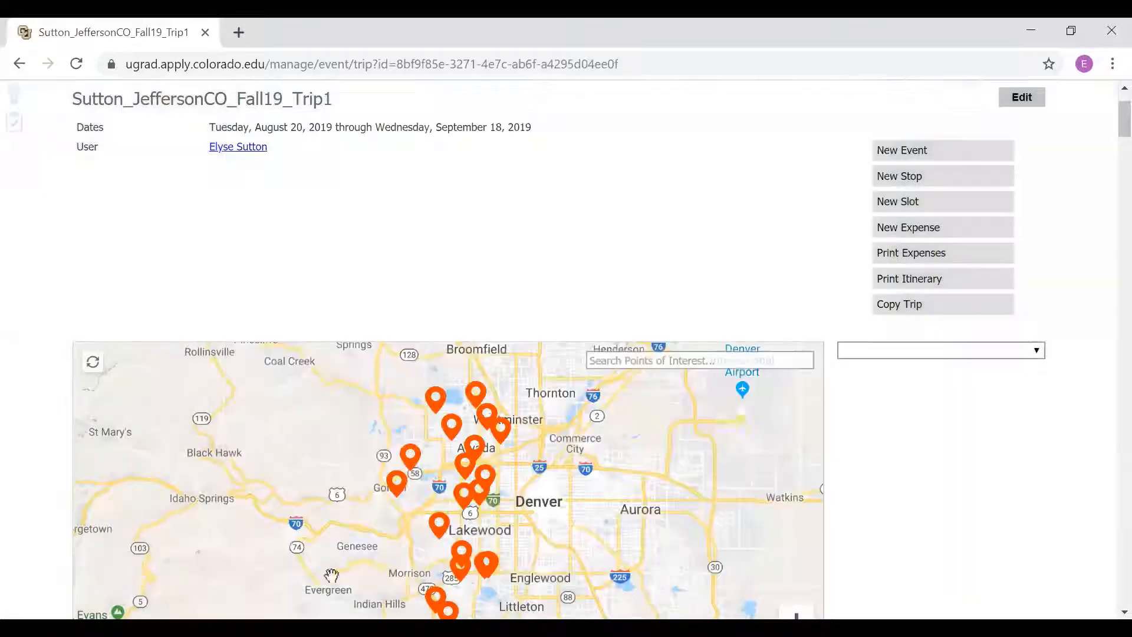
Step: Start another new stop for the trip with the Hotel type
click(950, 176)
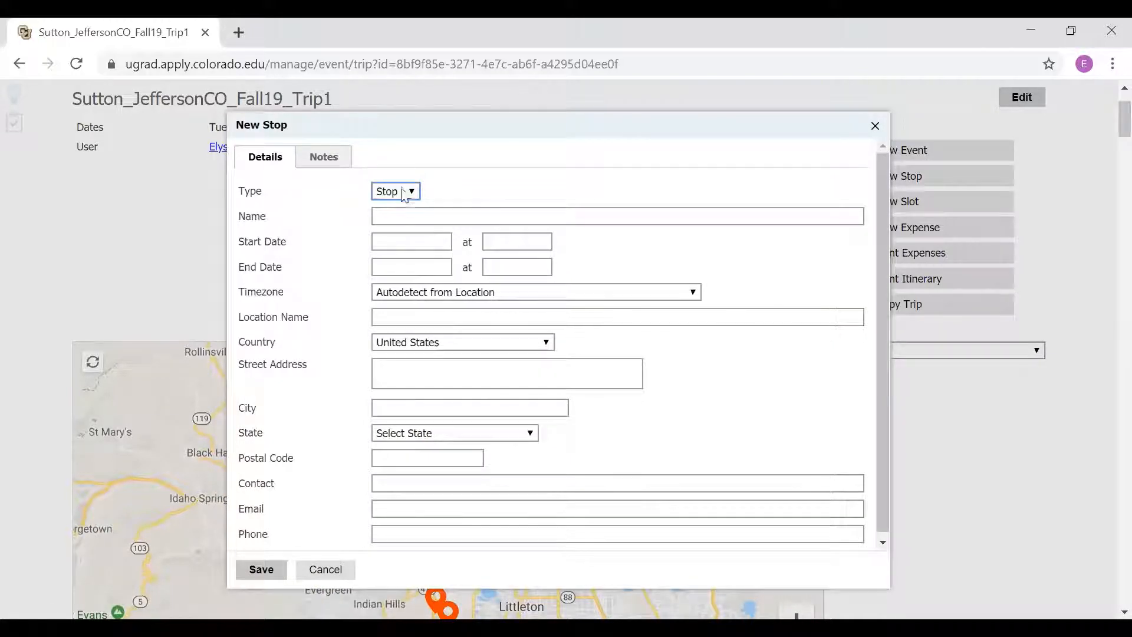
click(404, 192)
click(410, 248)
click(431, 218)
click(330, 217)
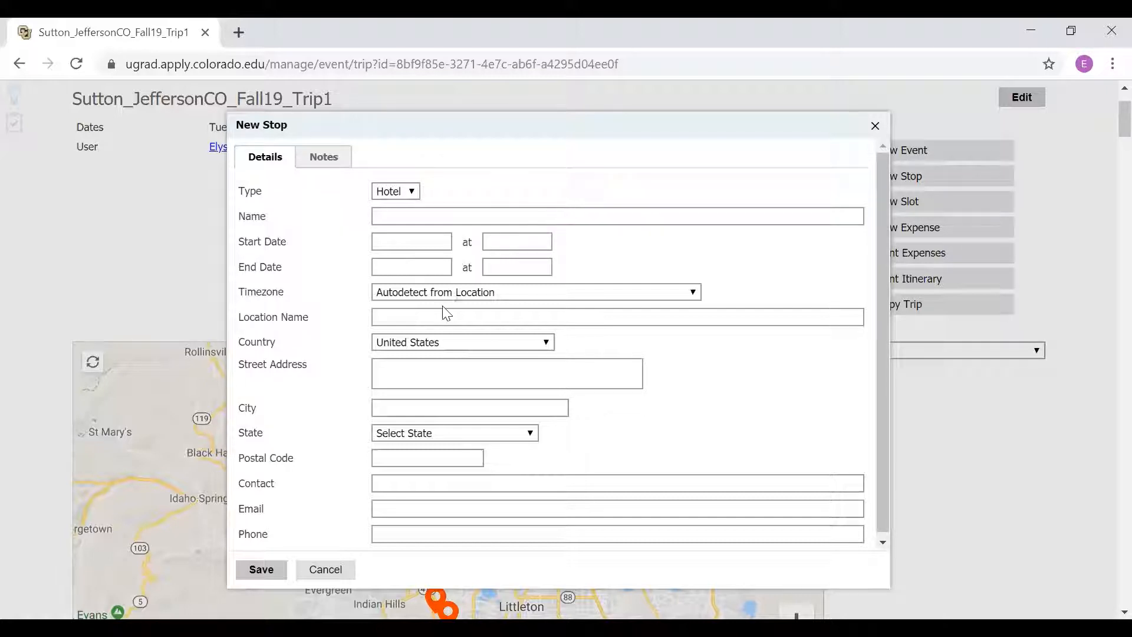
Step: Search the hotel stop's location for "holiday in", clear the search text and discard the stop
click(408, 315)
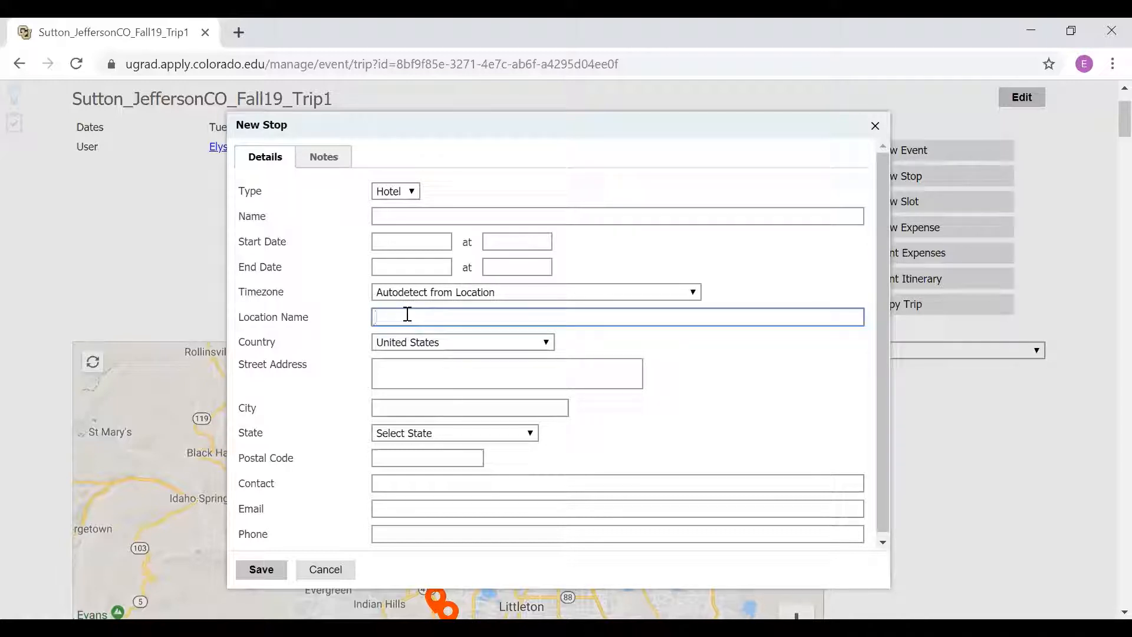
text(holiday)
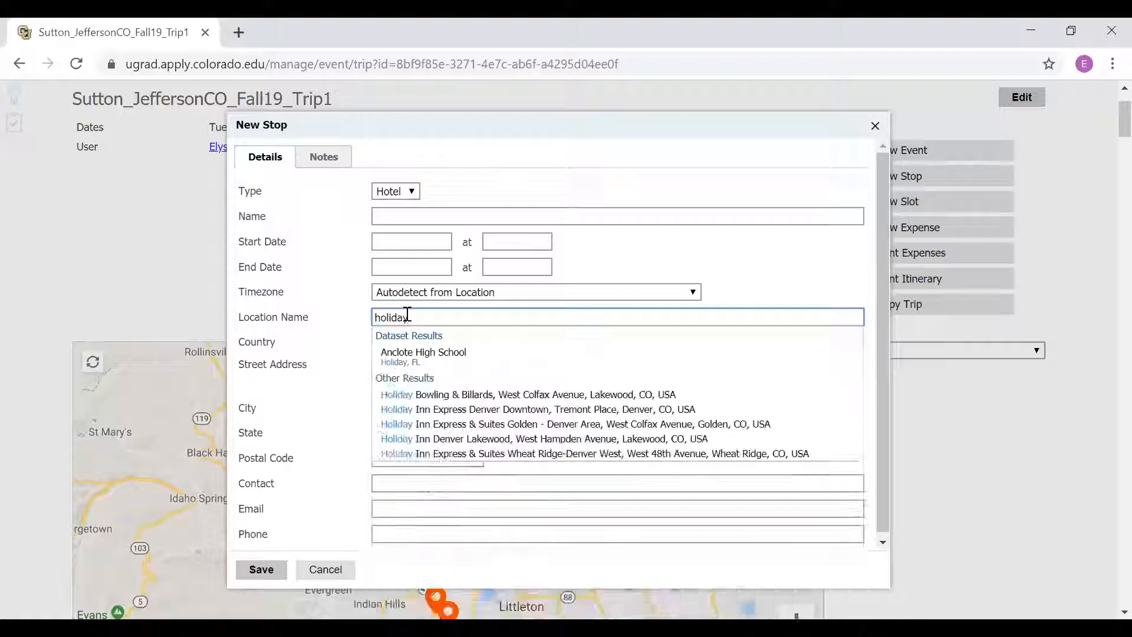
text( in)
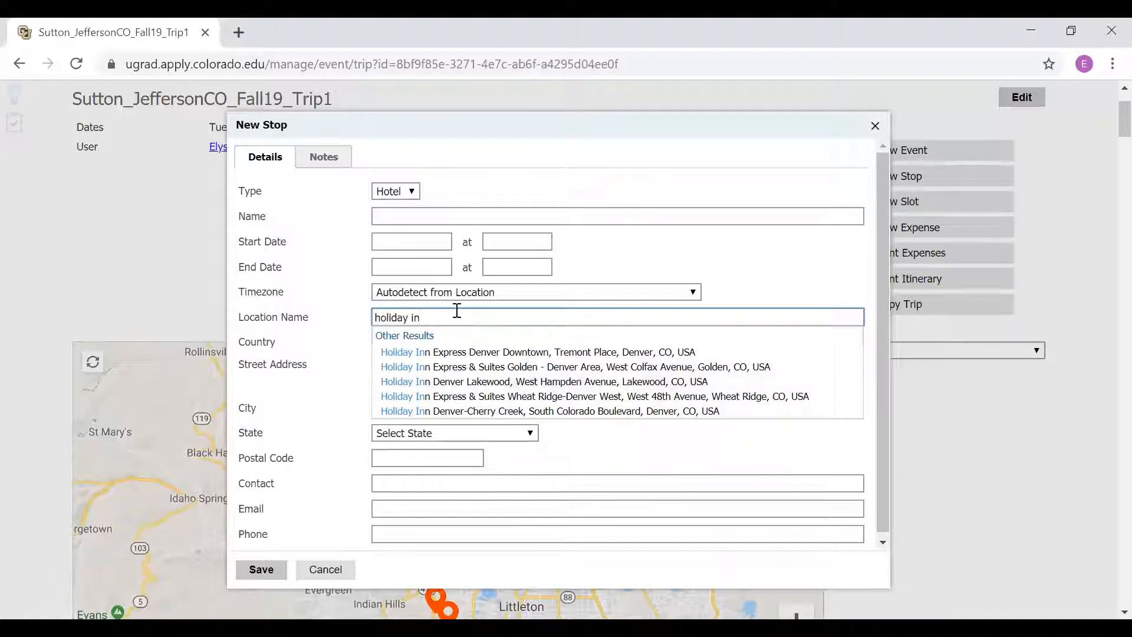
triple_click(432, 311)
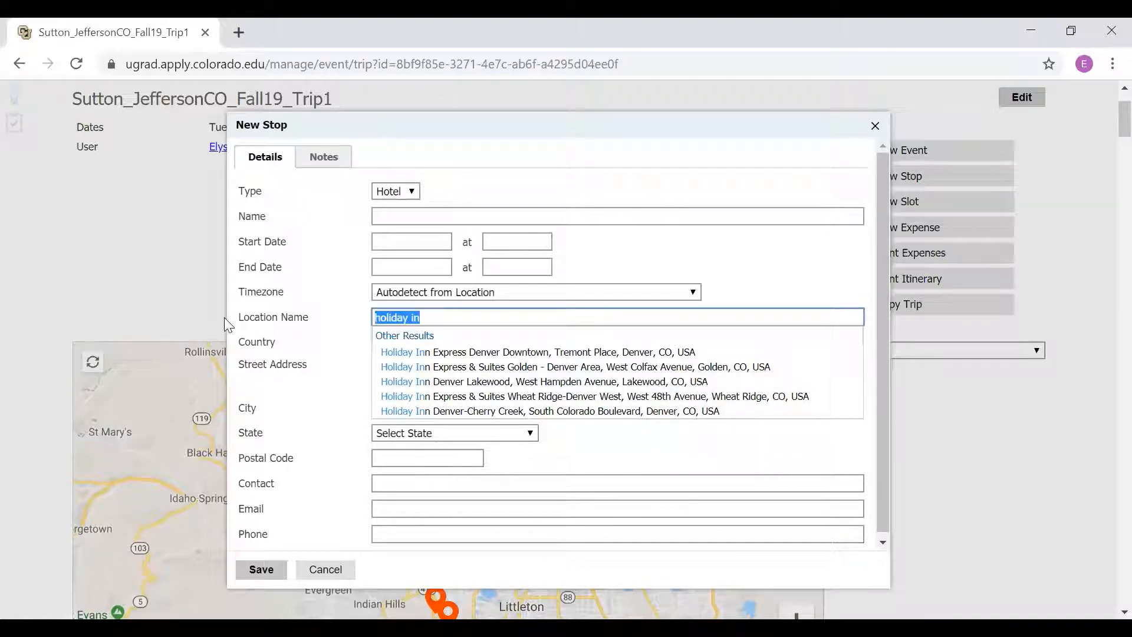
key(BackSpace)
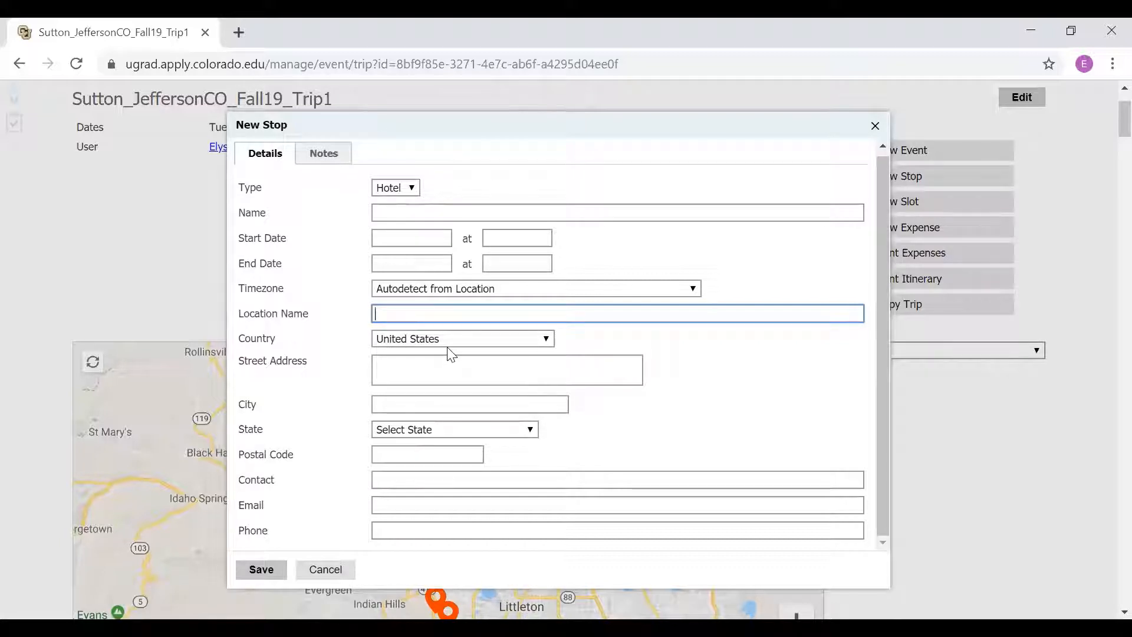
click(324, 570)
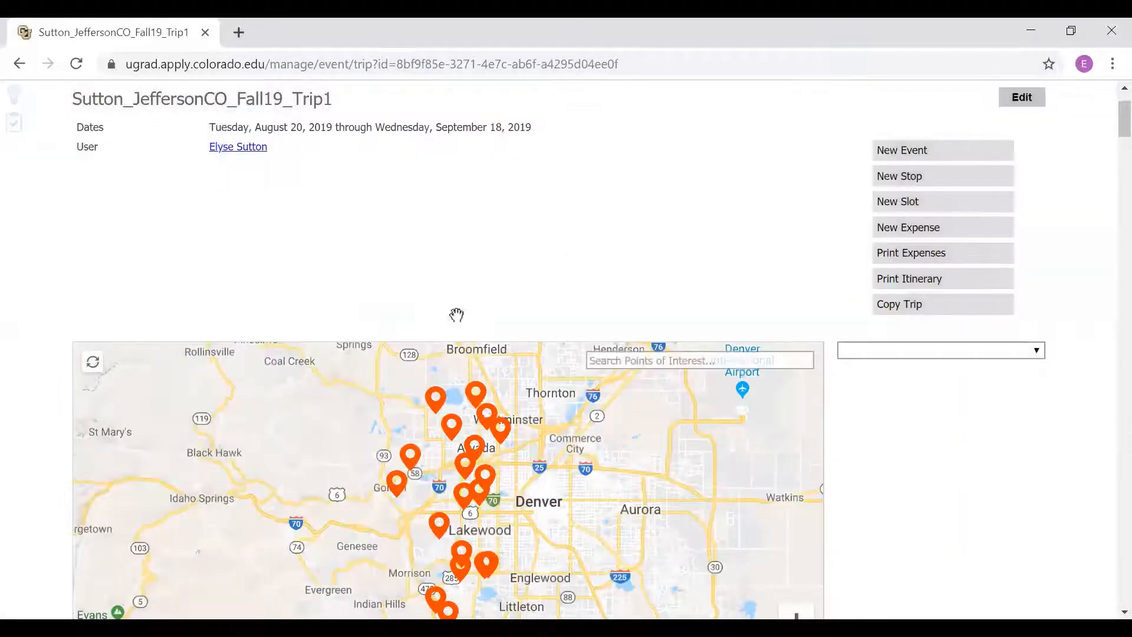
Step: Open the recently viewed JeffCo Fall18 Trip1
scroll(607, 215, up, 2)
click(540, 125)
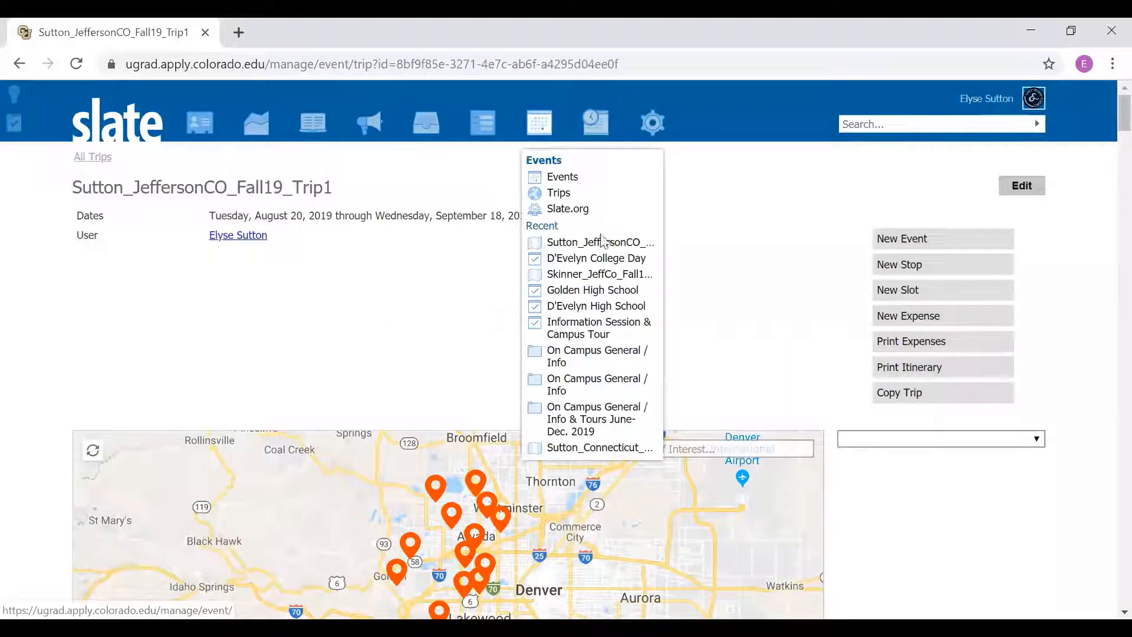
click(618, 276)
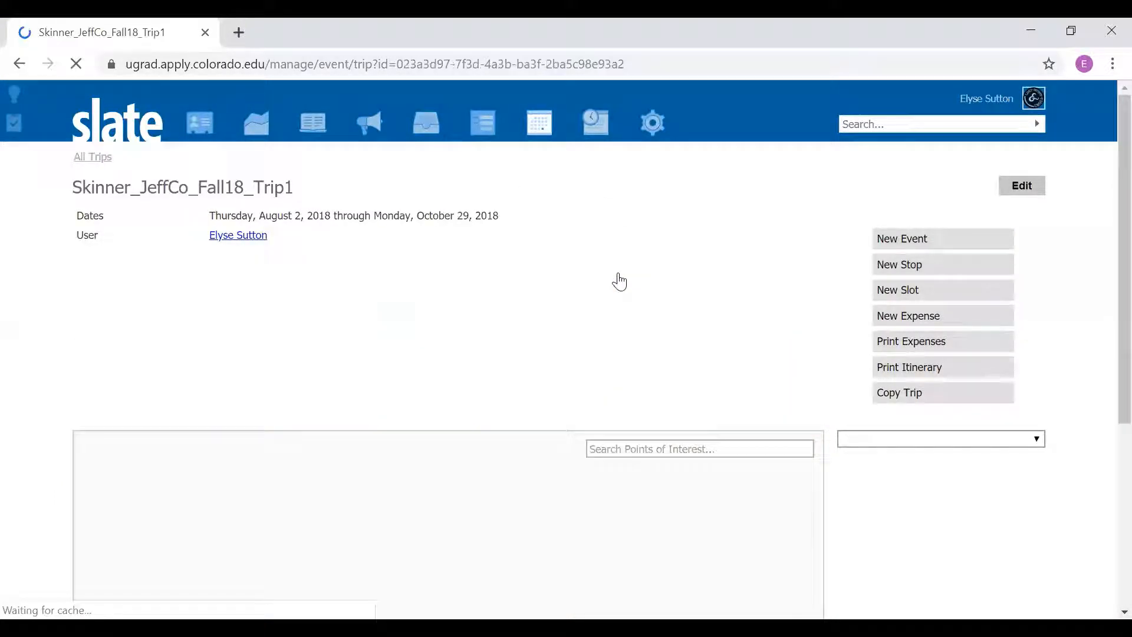
Step: Go to the list of past trips and open the Massachusetts Fall18 Trip2
click(538, 122)
click(577, 196)
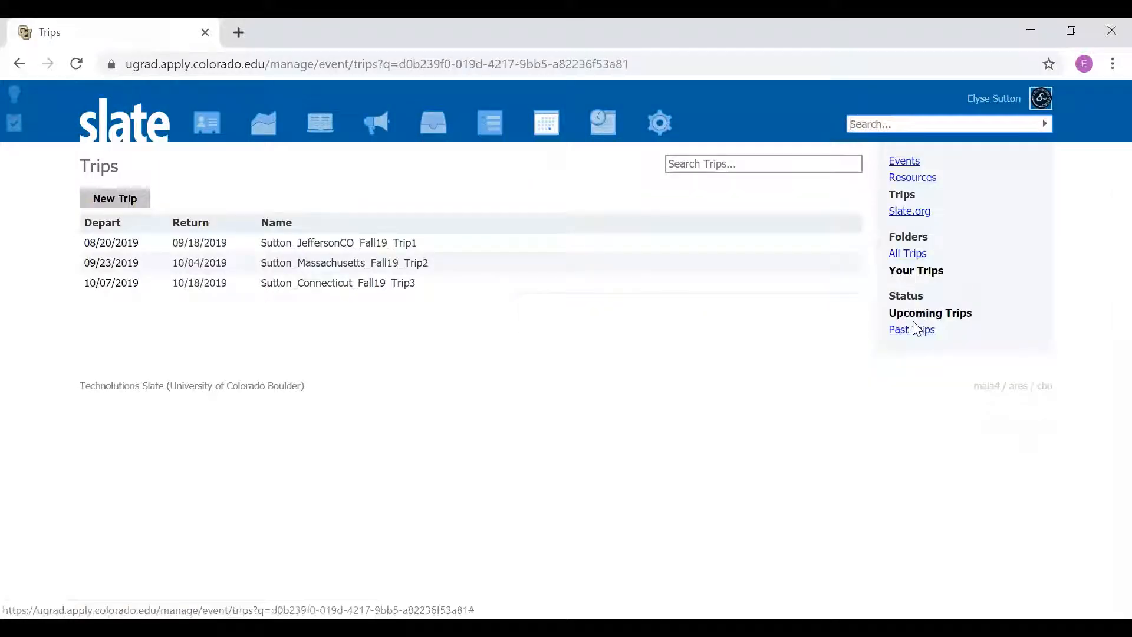
click(915, 330)
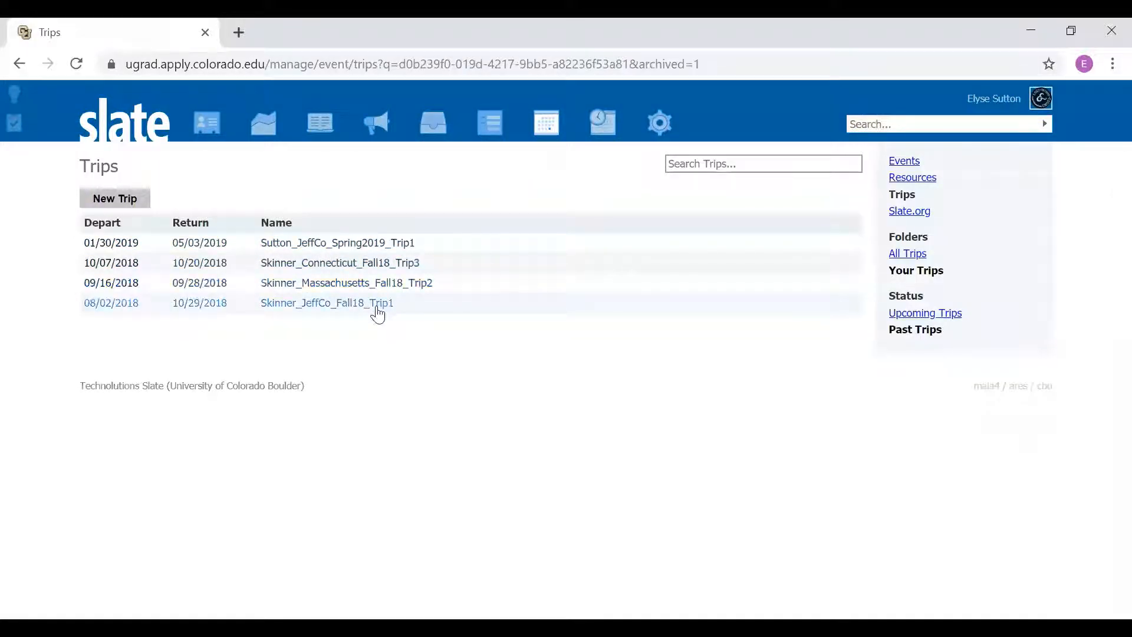
click(365, 288)
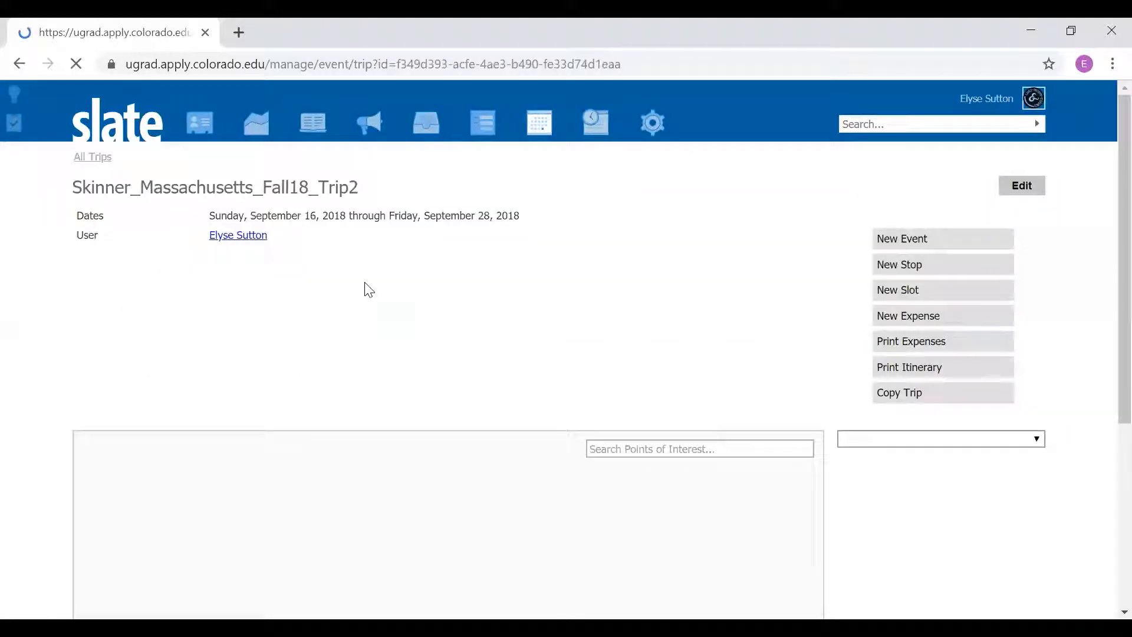
Step: Review the Massachusetts trip's itinerary, examining the hotel stops, the Denver to Boston flight details and the confirmed high school visits
scroll(364, 287, down, 5)
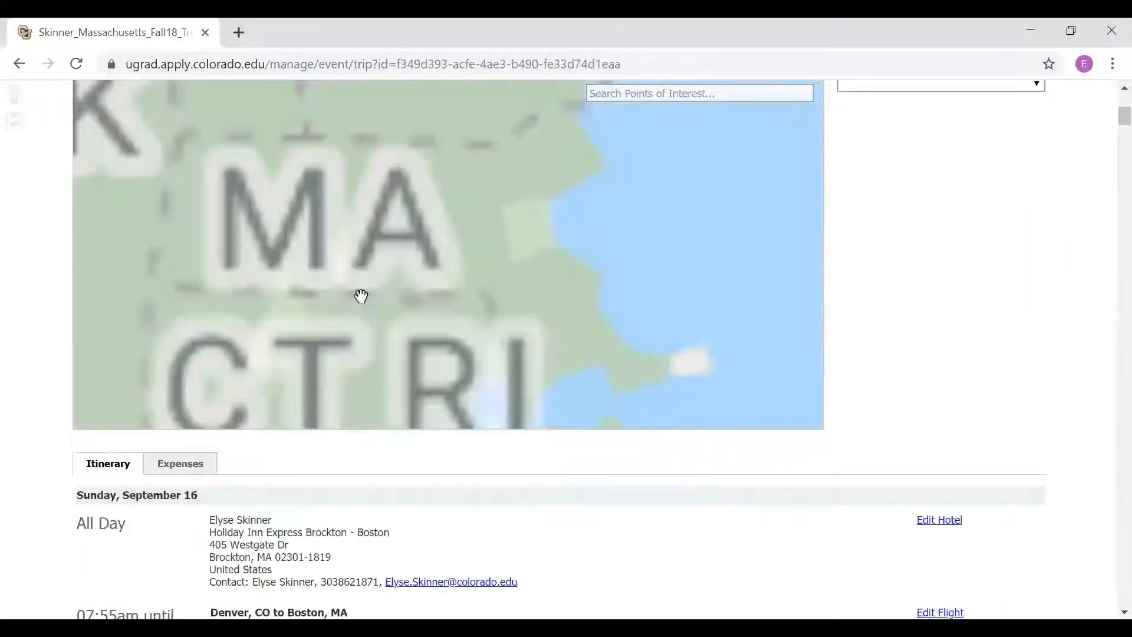
scroll(416, 482, down, 5)
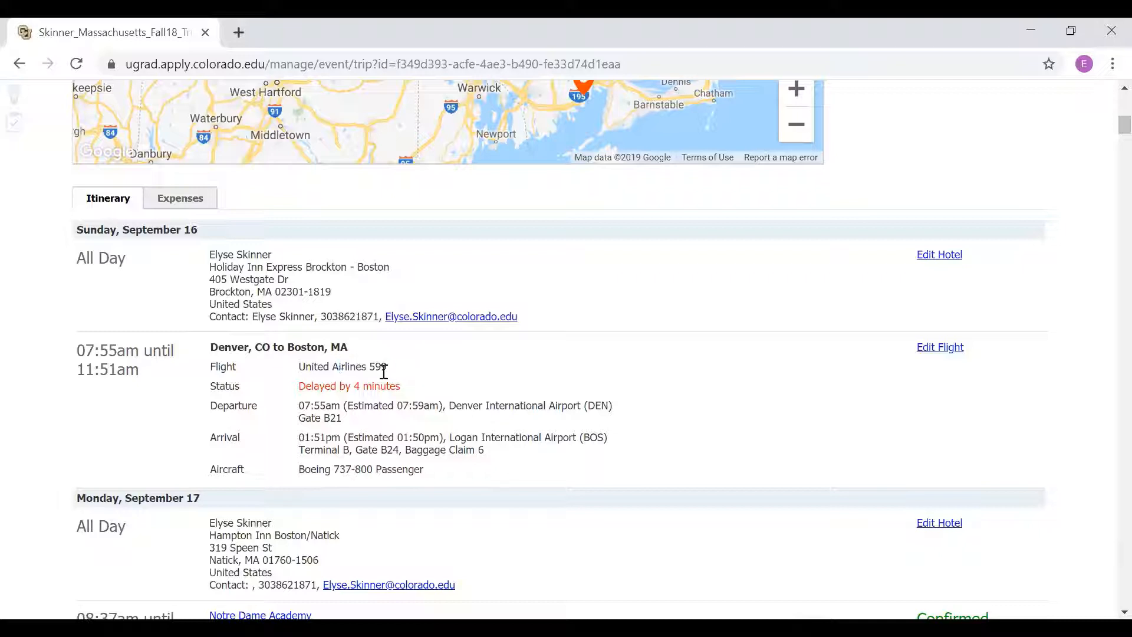
drag(387, 367, 369, 366)
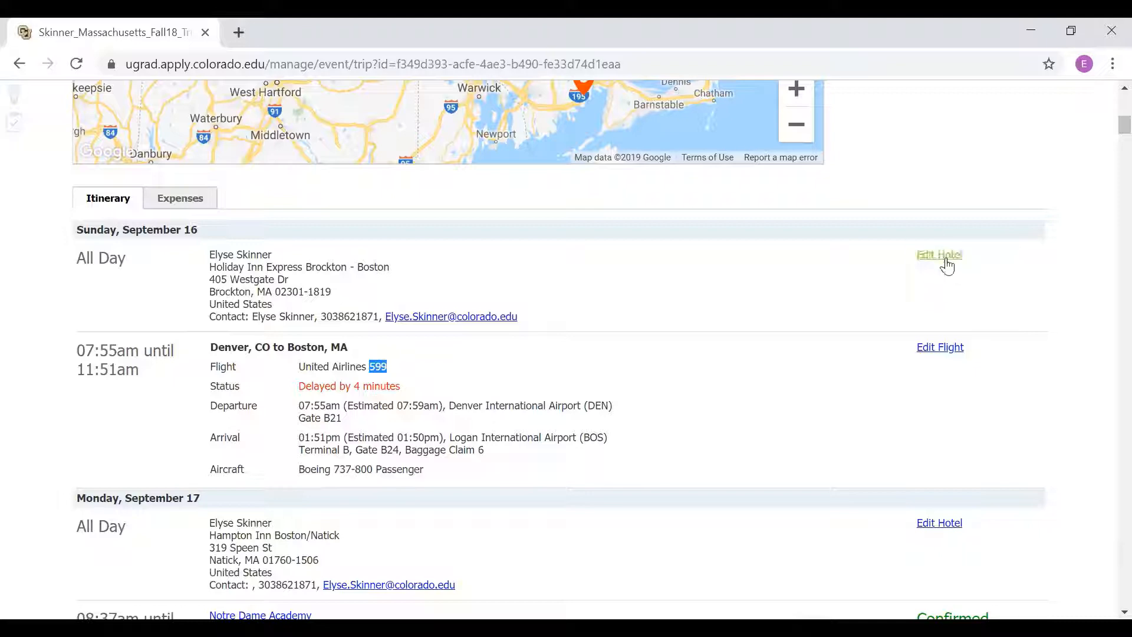
scroll(724, 423, down, 4)
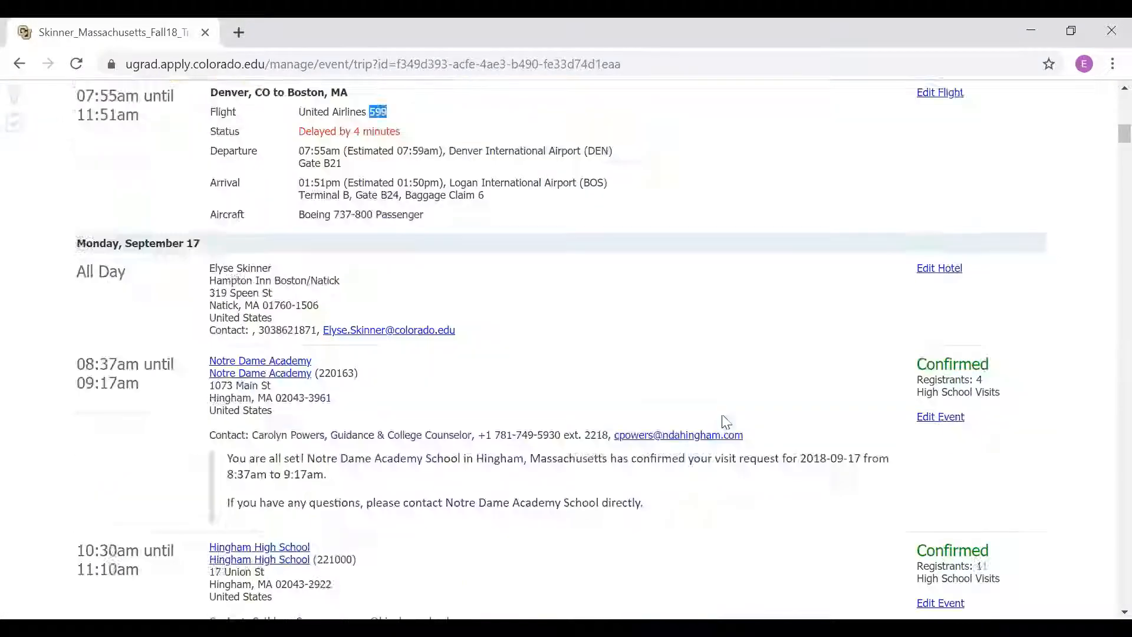
scroll(404, 389, down, 2)
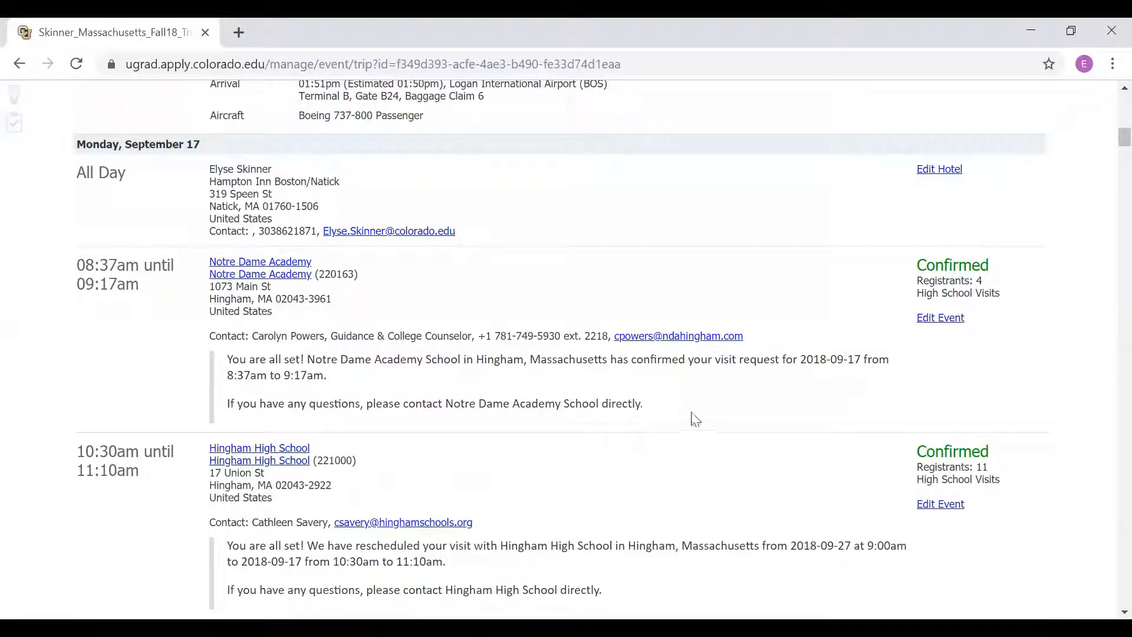
scroll(694, 417, up, 3)
scroll(695, 418, up, 10)
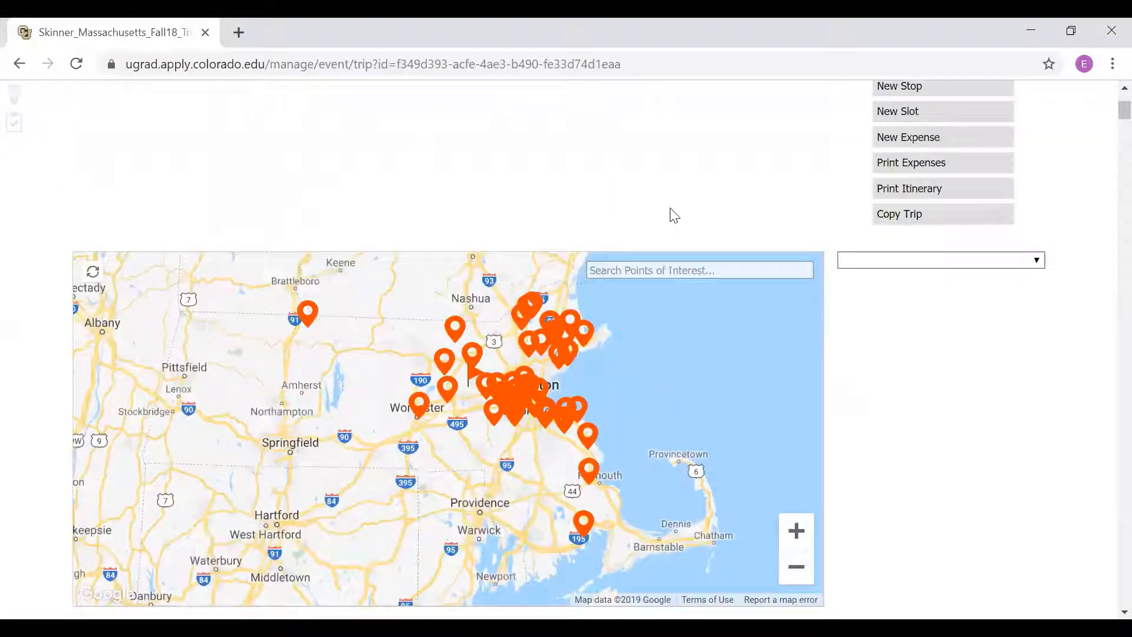
scroll(671, 223, up, 1)
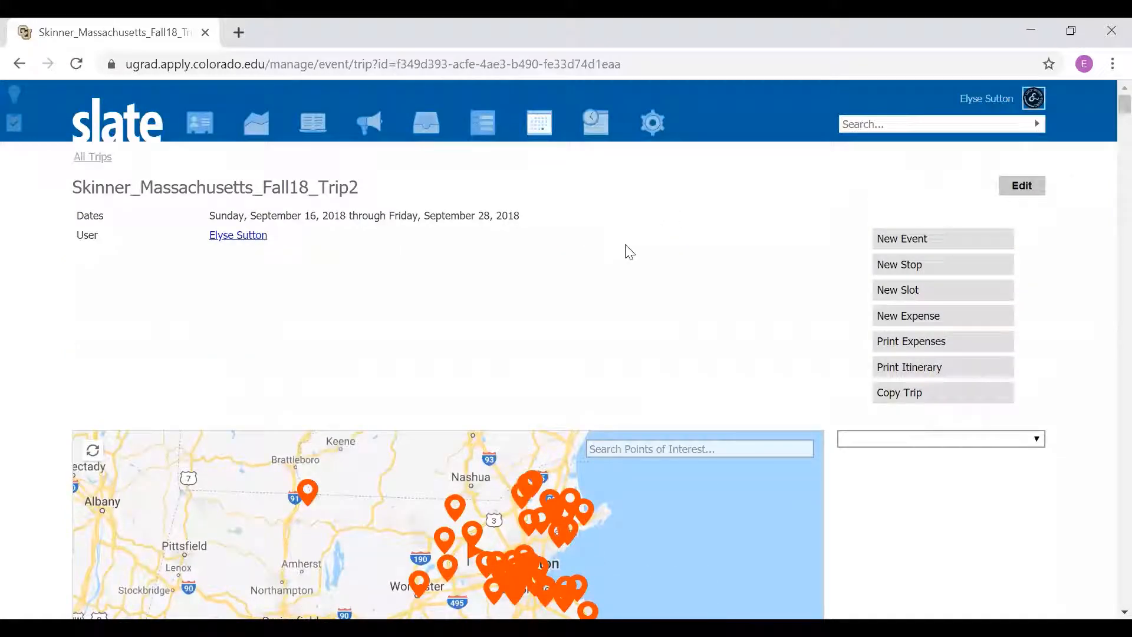